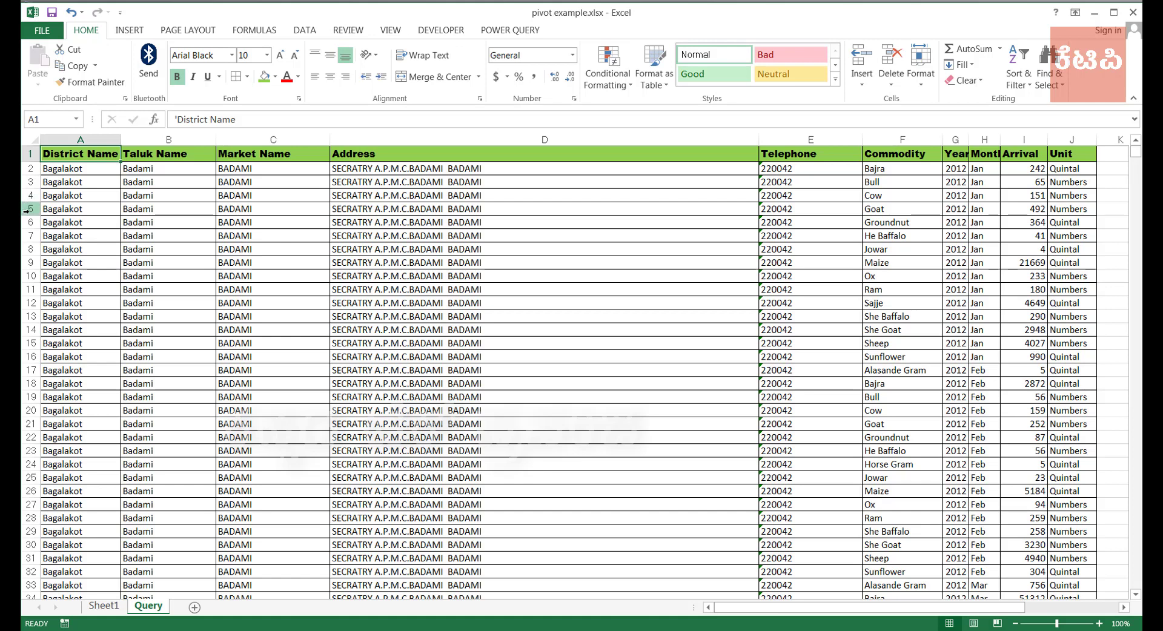
Hide rows 5 to 15 on the Query sheet, then clear the row selection.
left_click_drag(26, 210, 36, 349)
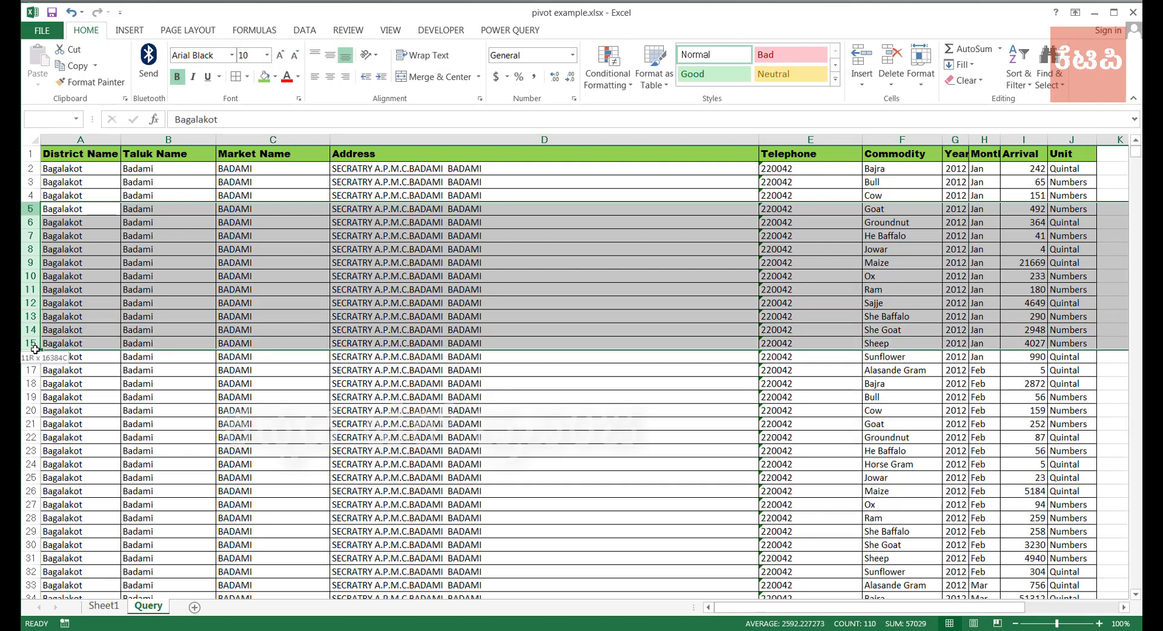
right_click(35, 309)
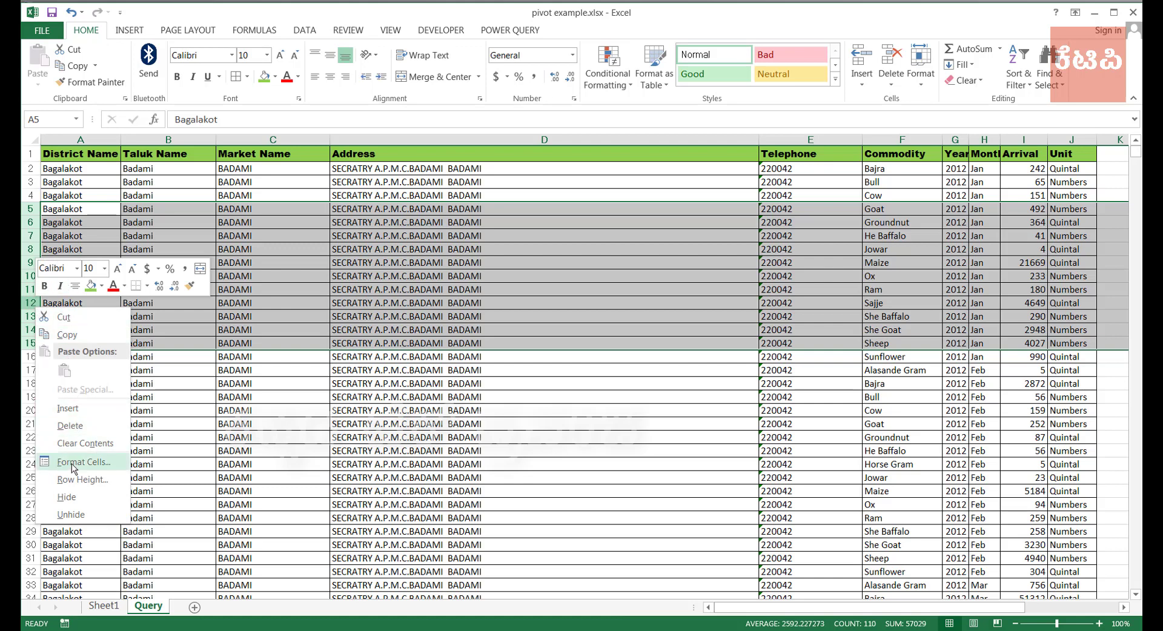
left_click(71, 497)
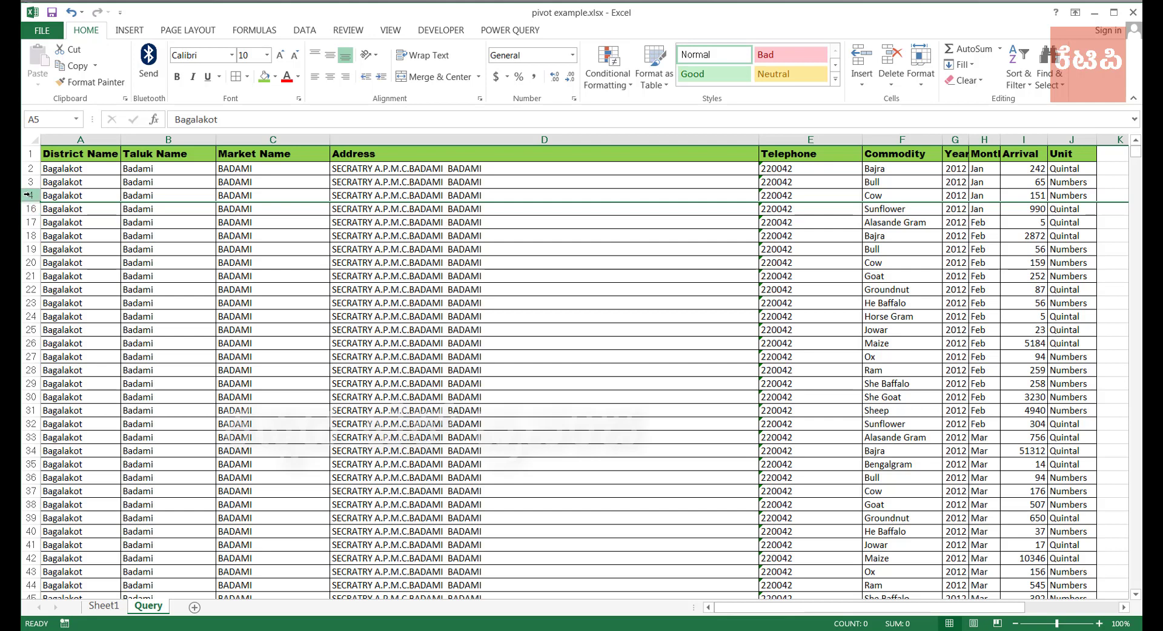
left_click(212, 252)
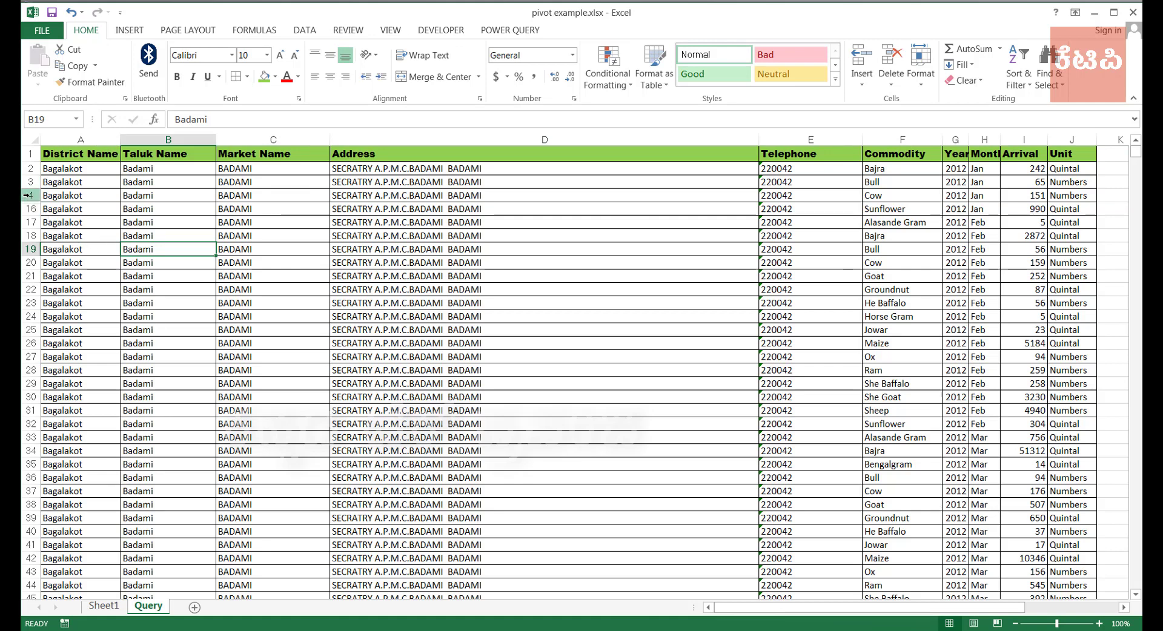
Unhide rows 5–15 from a selection spanning rows 4 to 16.
left_click_drag(27, 195, 30, 209)
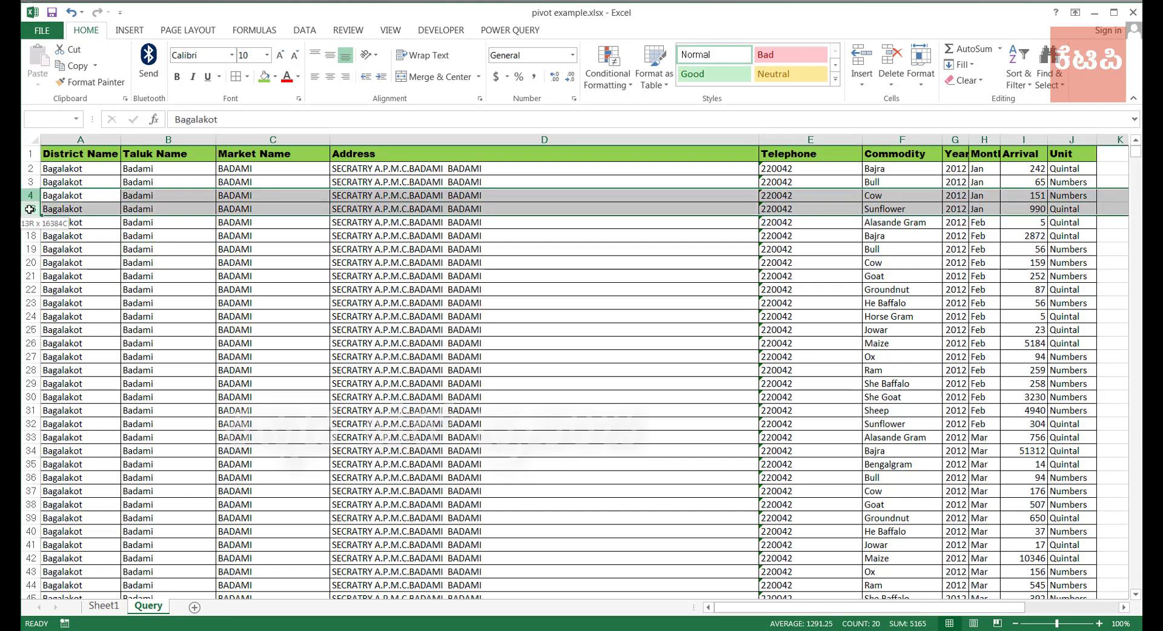
left_click_drag(30, 209, 31, 209)
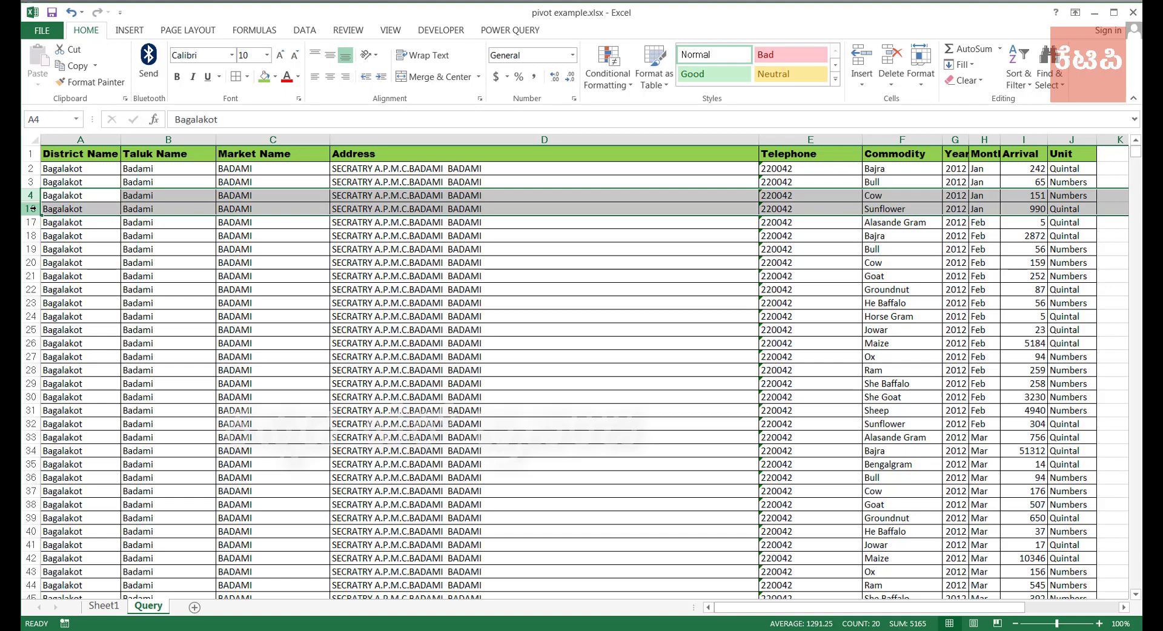
right_click(33, 208)
left_click(72, 418)
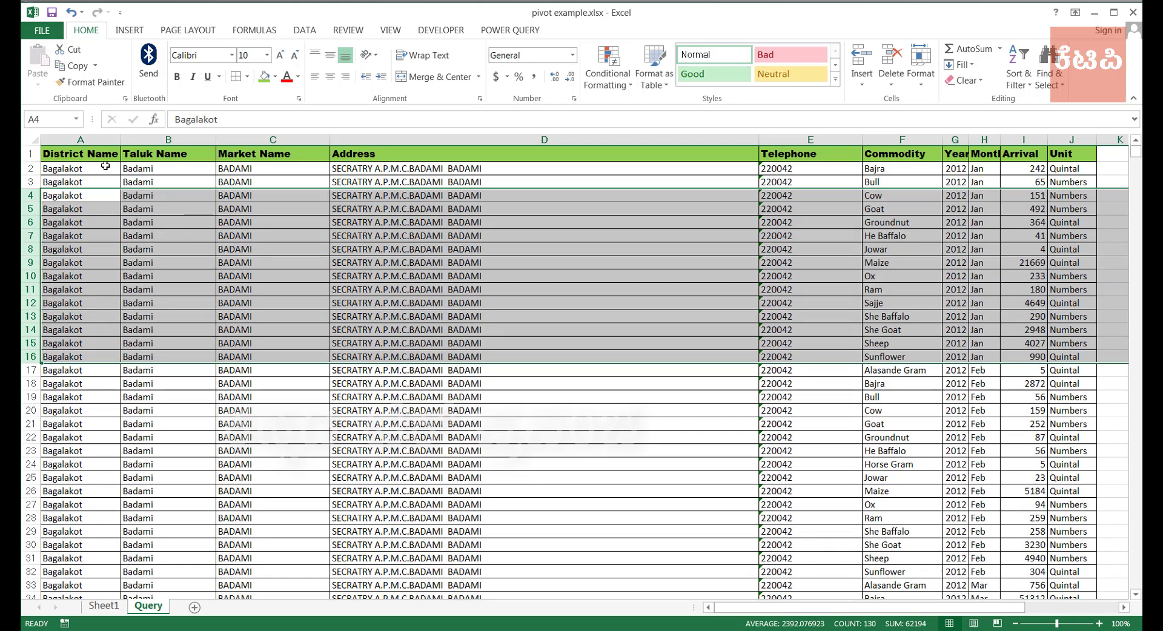
left_click_drag(182, 139, 250, 138)
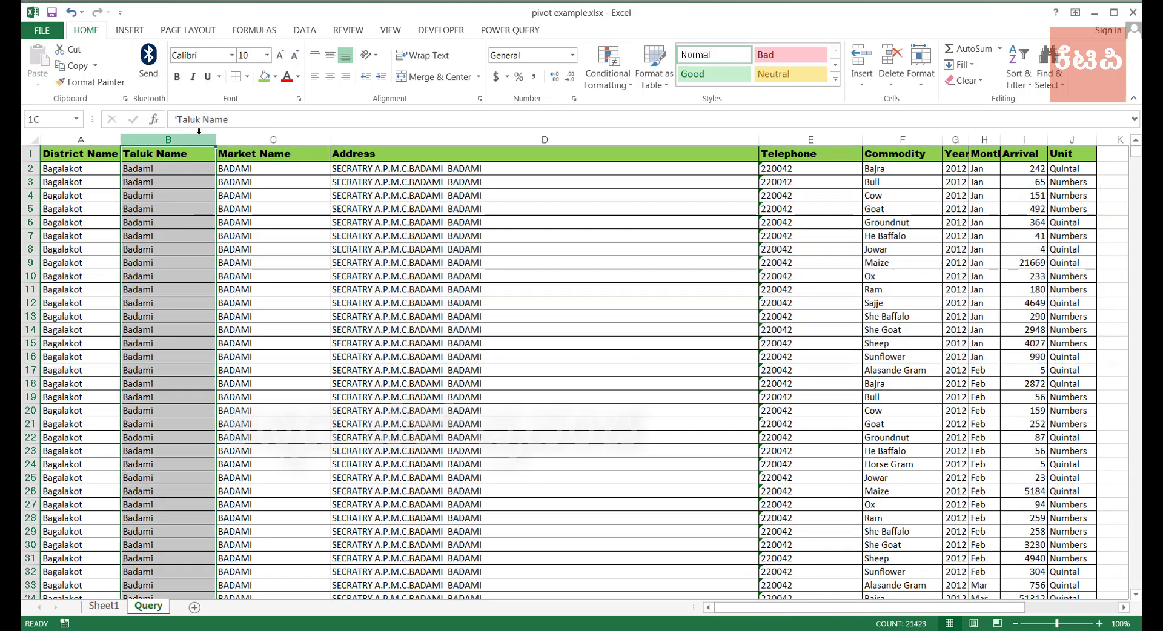
right_click(251, 138)
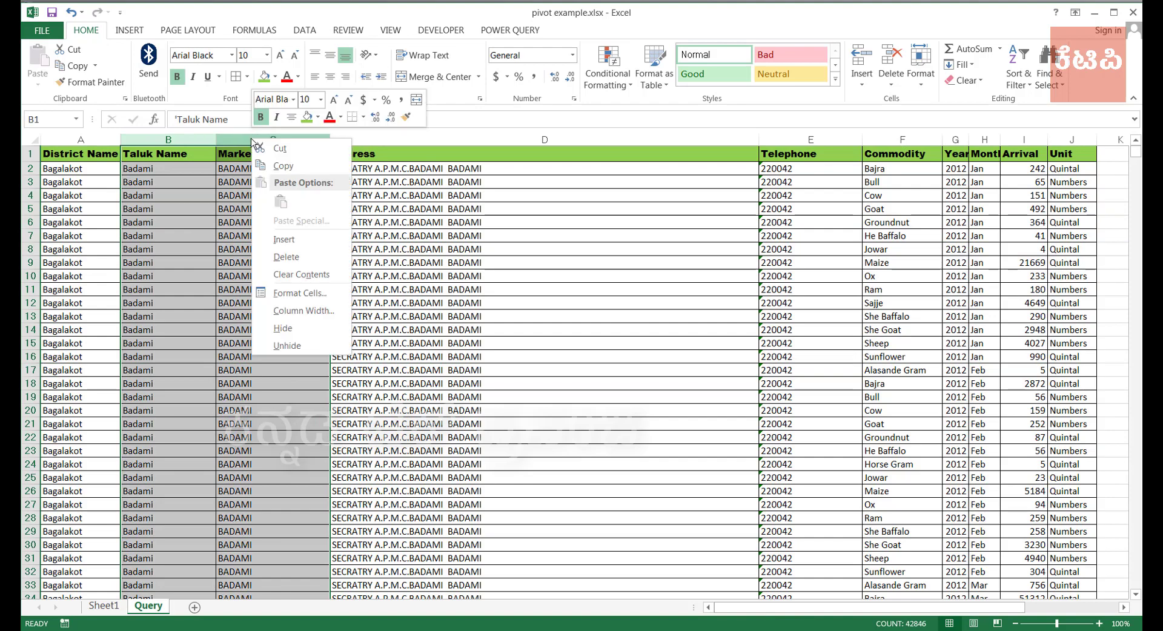
left_click(301, 322)
left_click(101, 134)
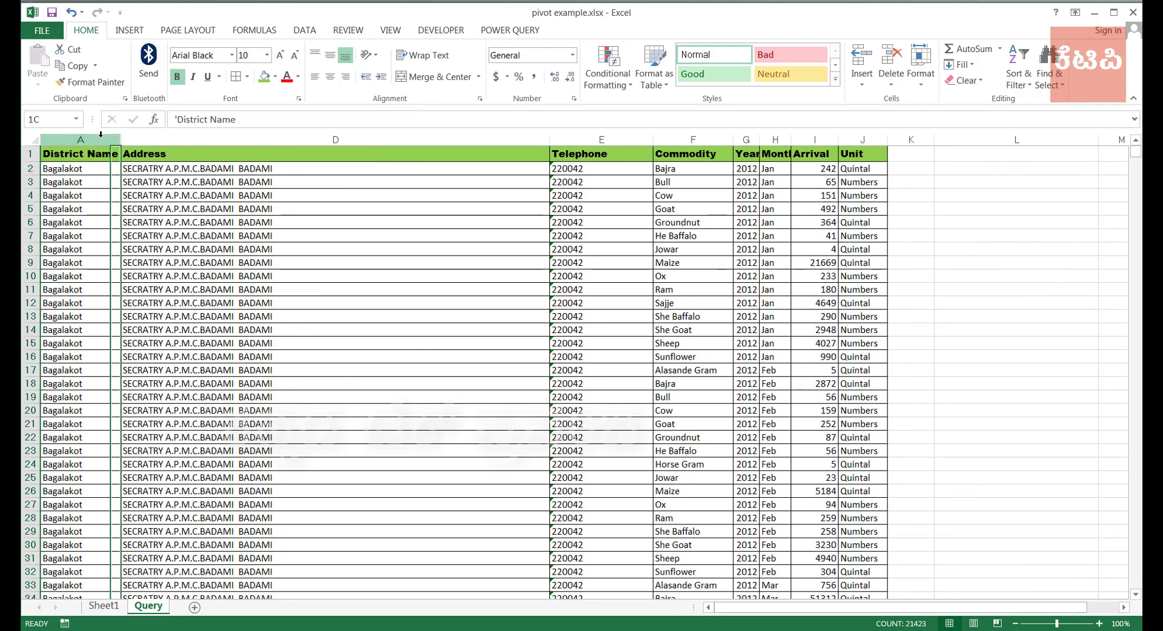
left_click_drag(101, 135, 138, 139)
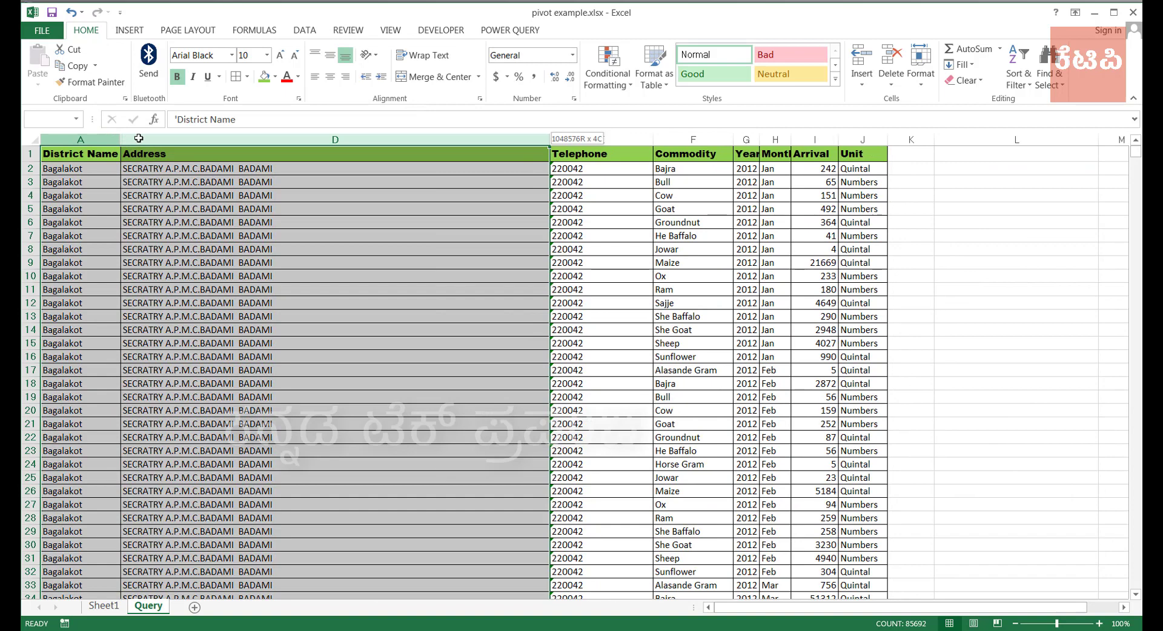
right_click(139, 138)
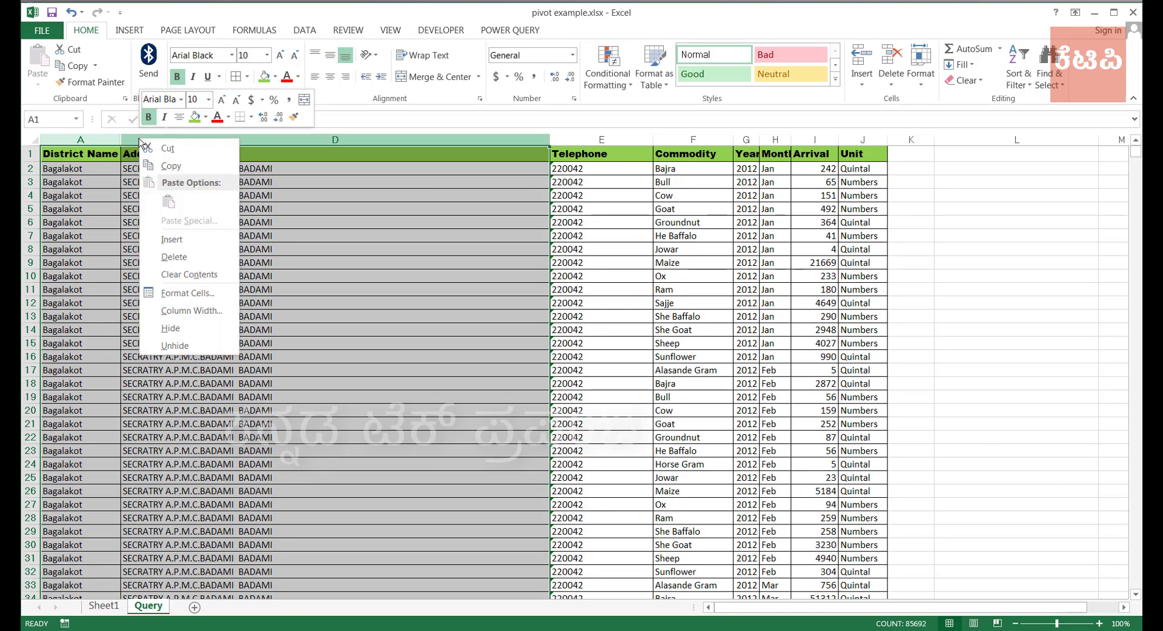
left_click(170, 347)
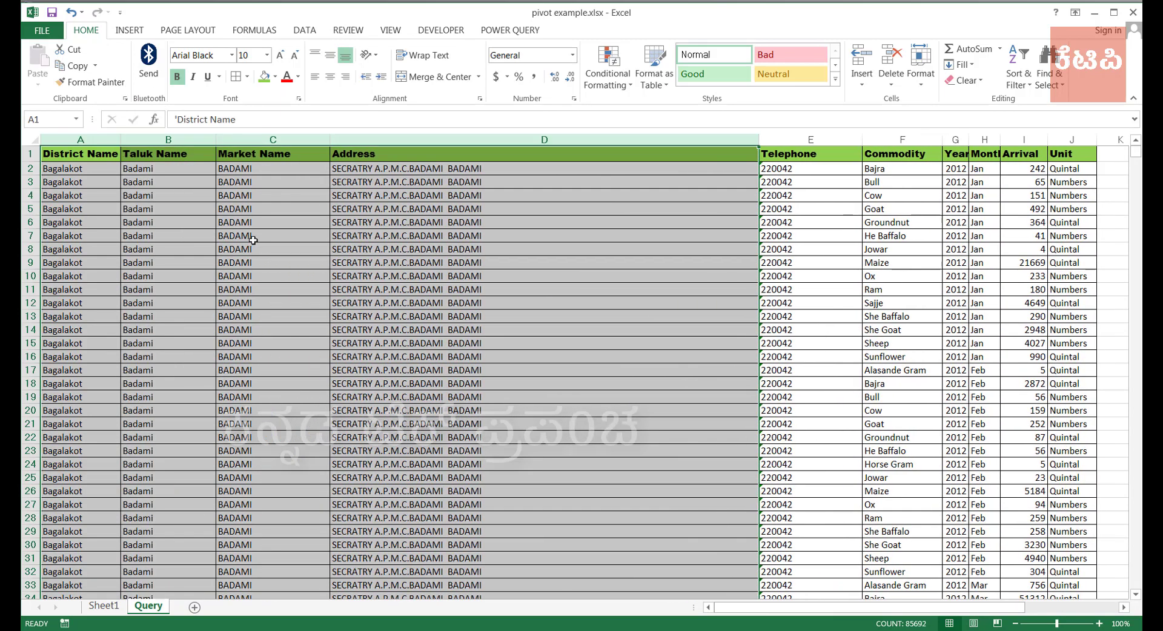
left_click(251, 238)
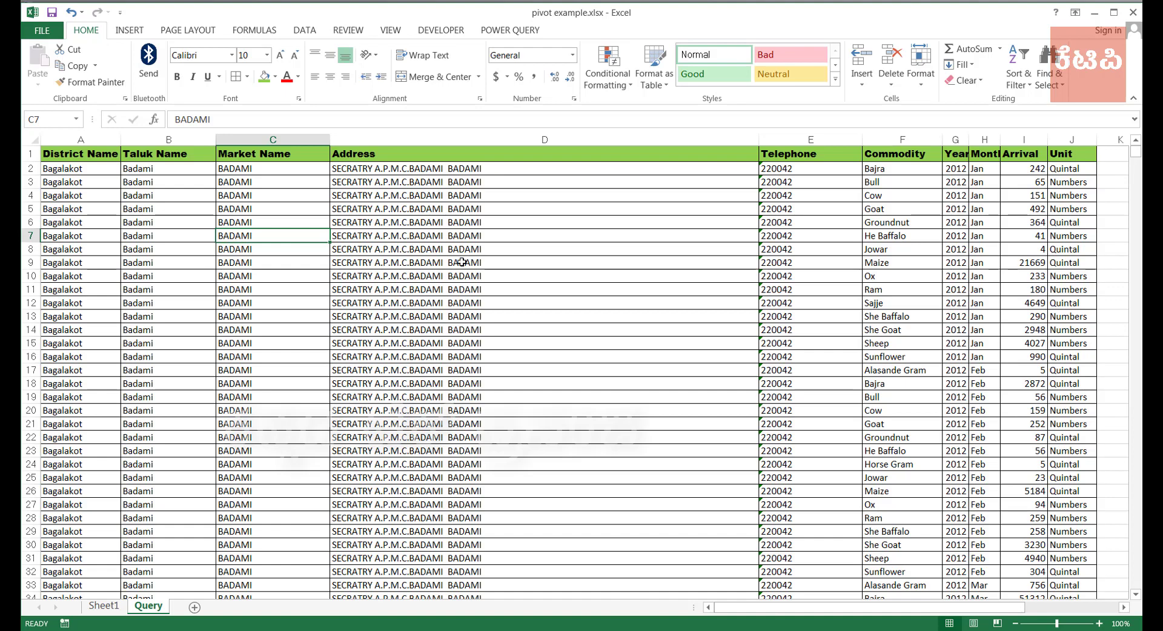
left_click(138, 299)
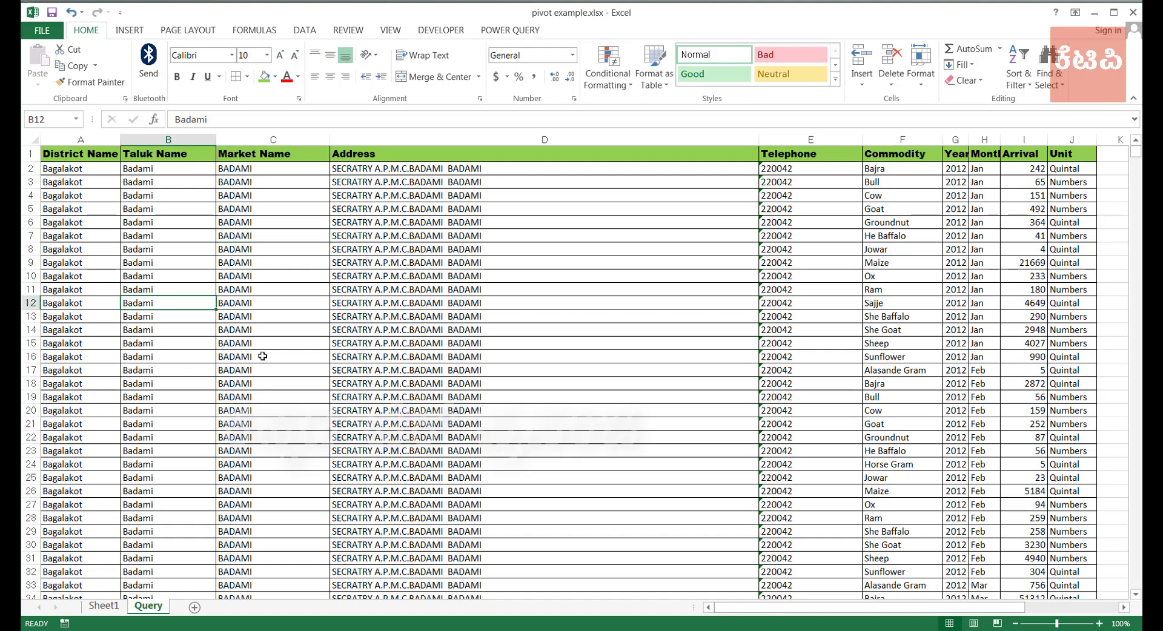
left_click(263, 356)
scroll(262, 356, "down", 2)
scroll(262, 356, "down", 2)
scroll(262, 356, "up", 4)
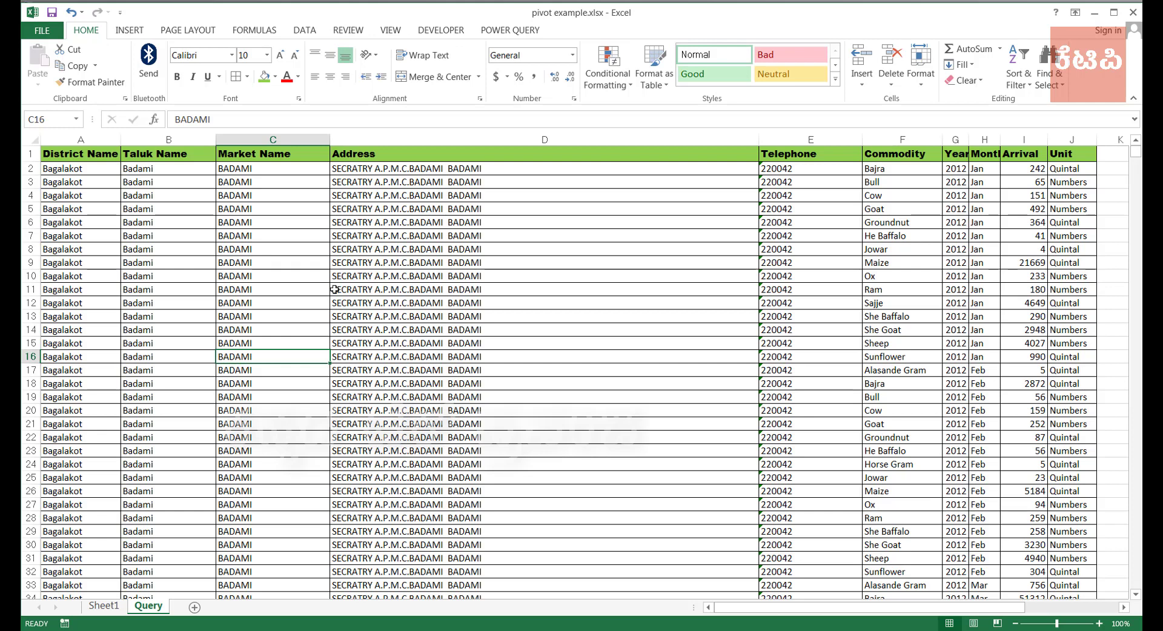
left_click(258, 287)
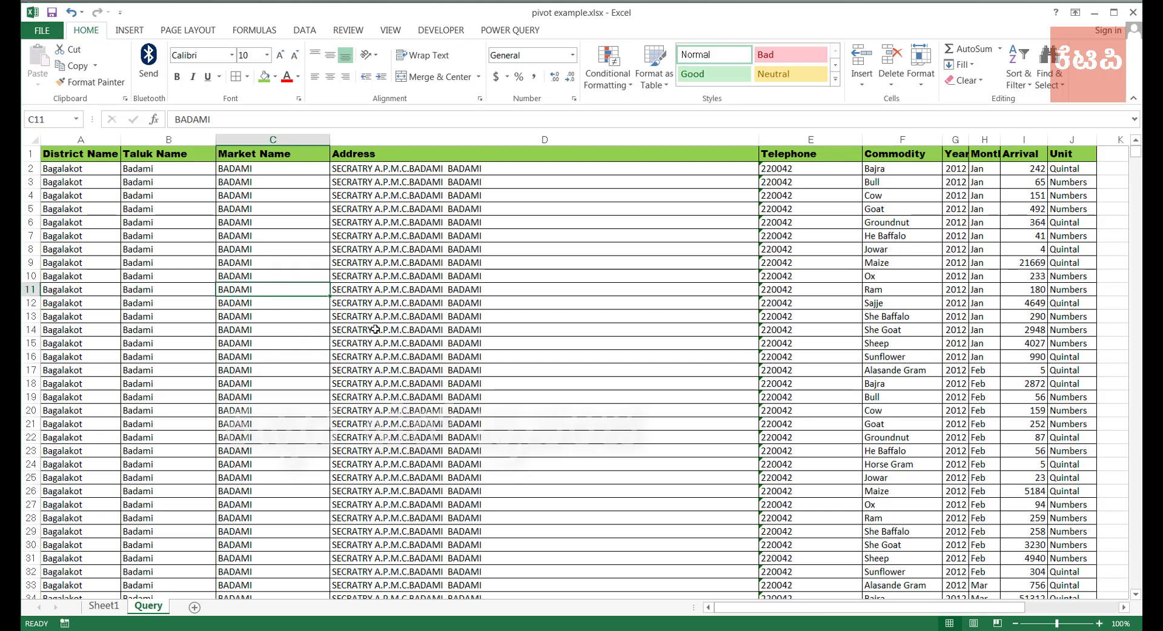
left_click(376, 329)
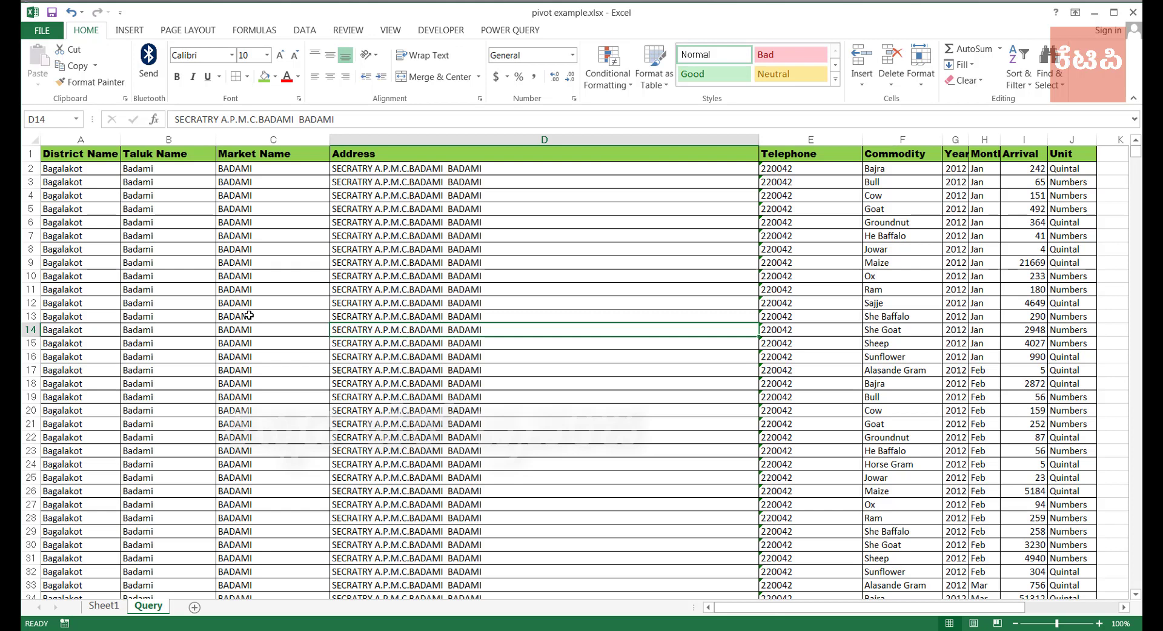
left_click(249, 315)
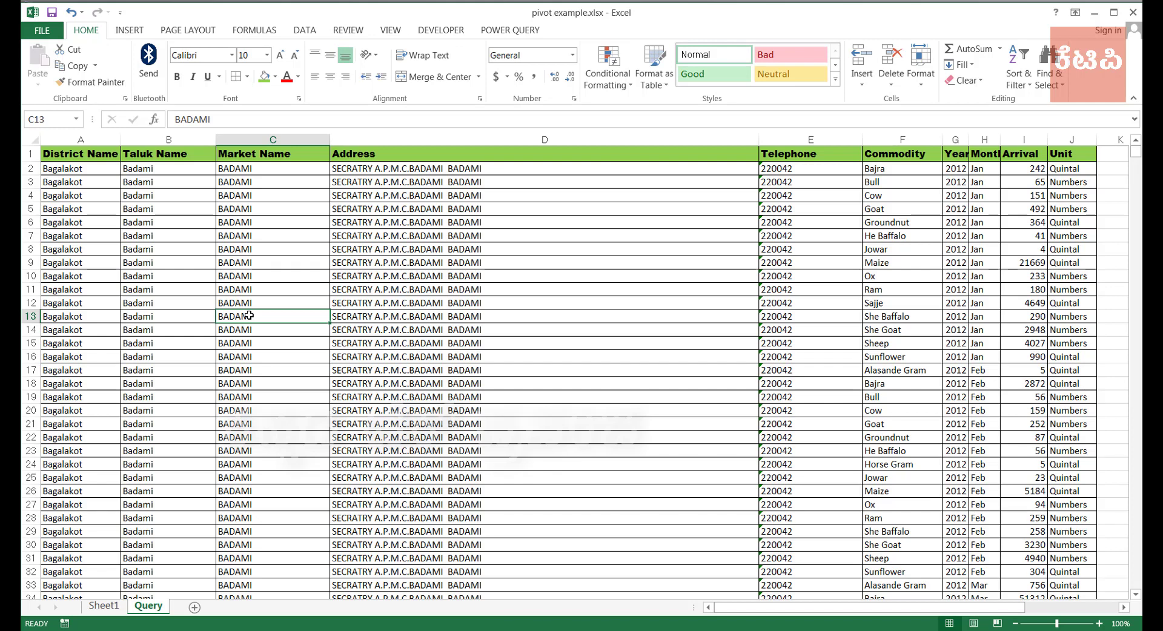
left_click(339, 235)
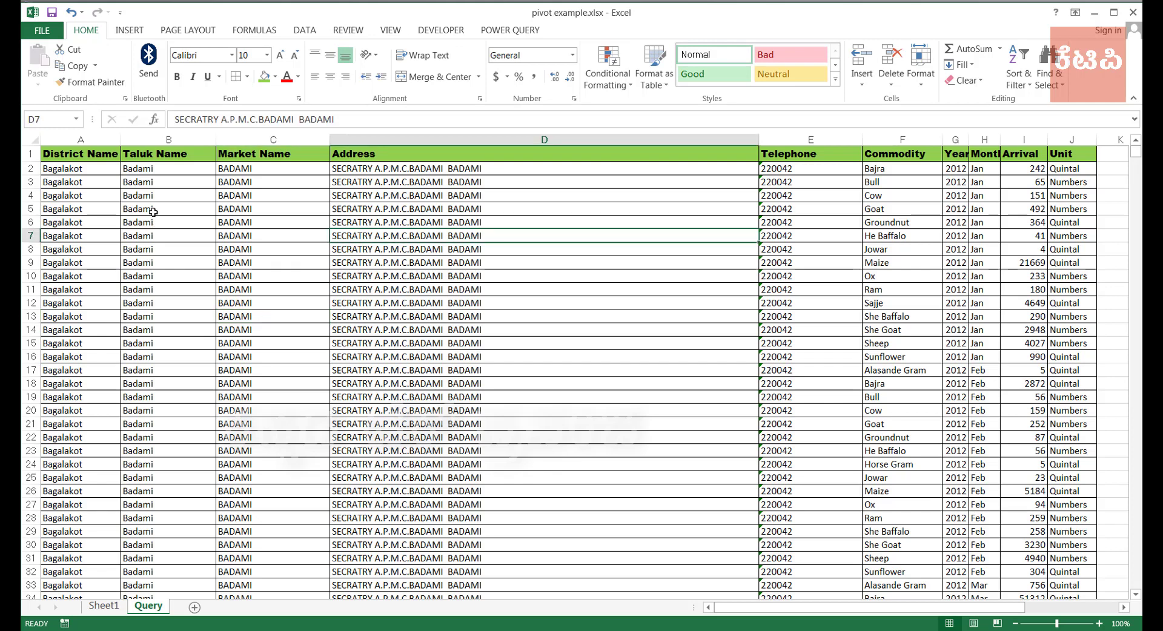
Format the District Name cells A2:A16 in Arial Rounded MT Bold, size 12.
left_click(75, 170)
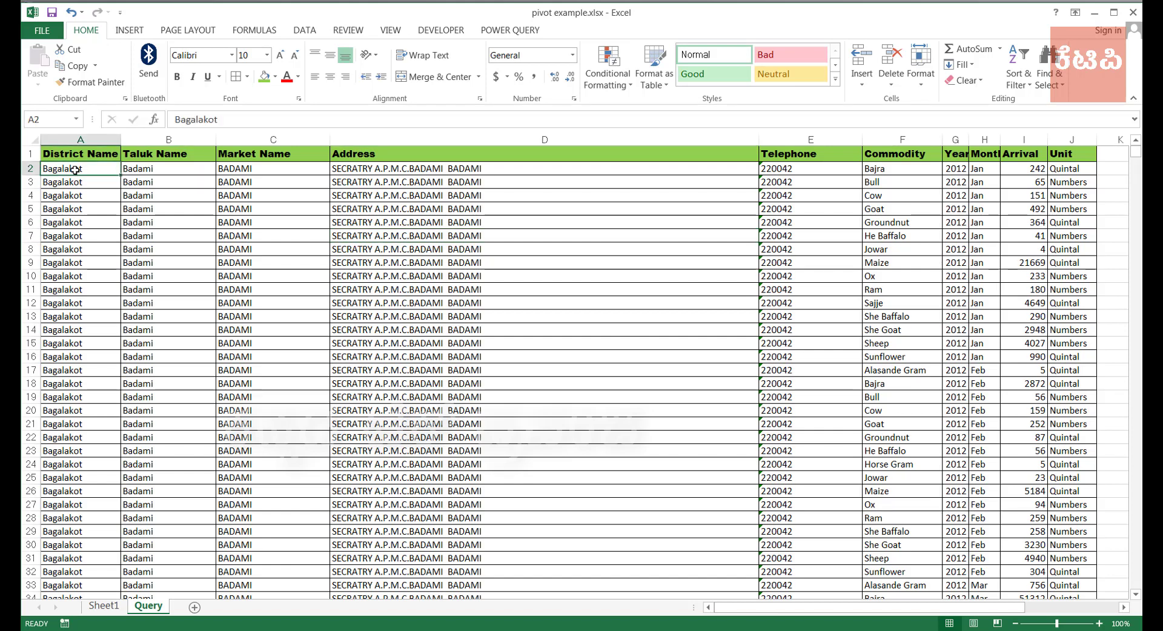
left_click_drag(75, 170, 73, 351)
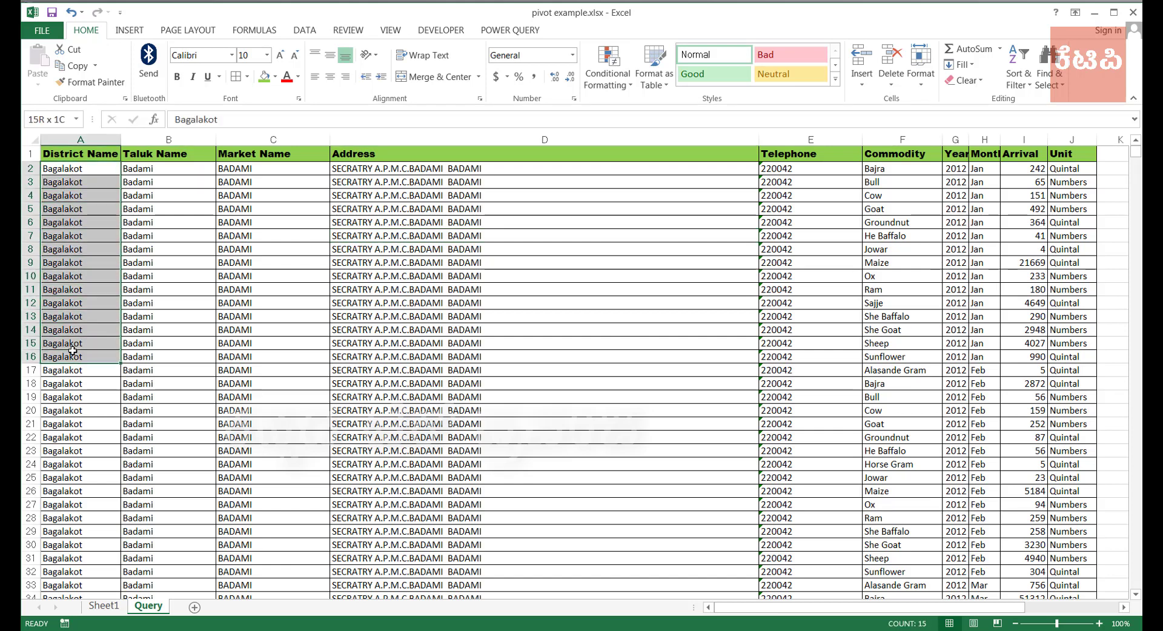
left_click(232, 55)
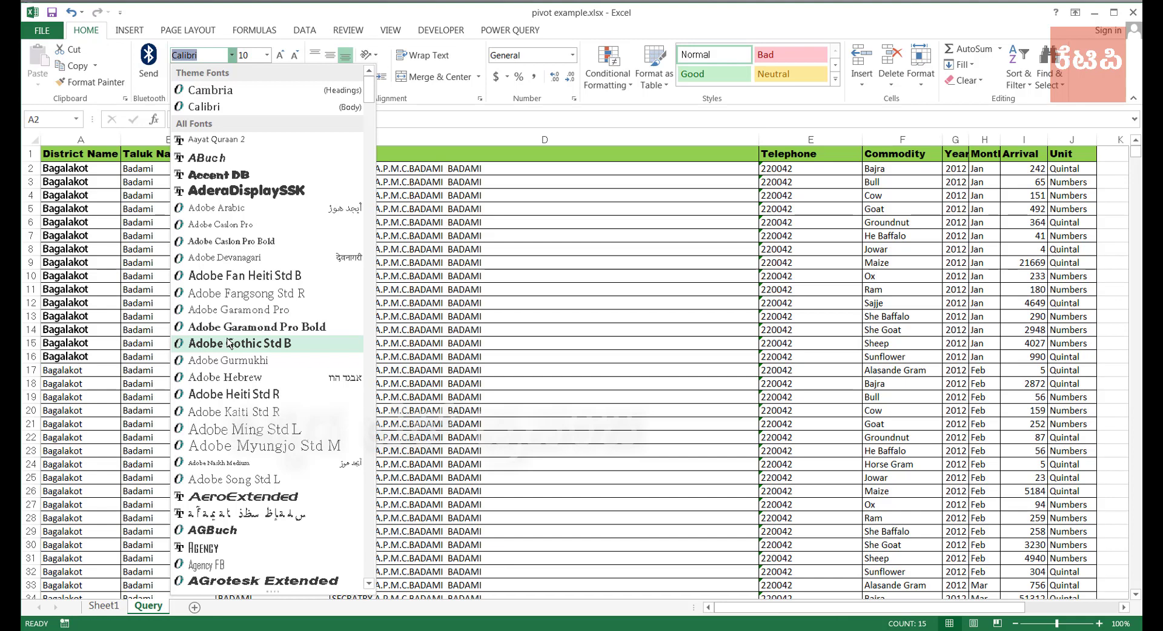
scroll(228, 348, "down", 1)
scroll(226, 354, "down", 1)
scroll(223, 361, "down", 2)
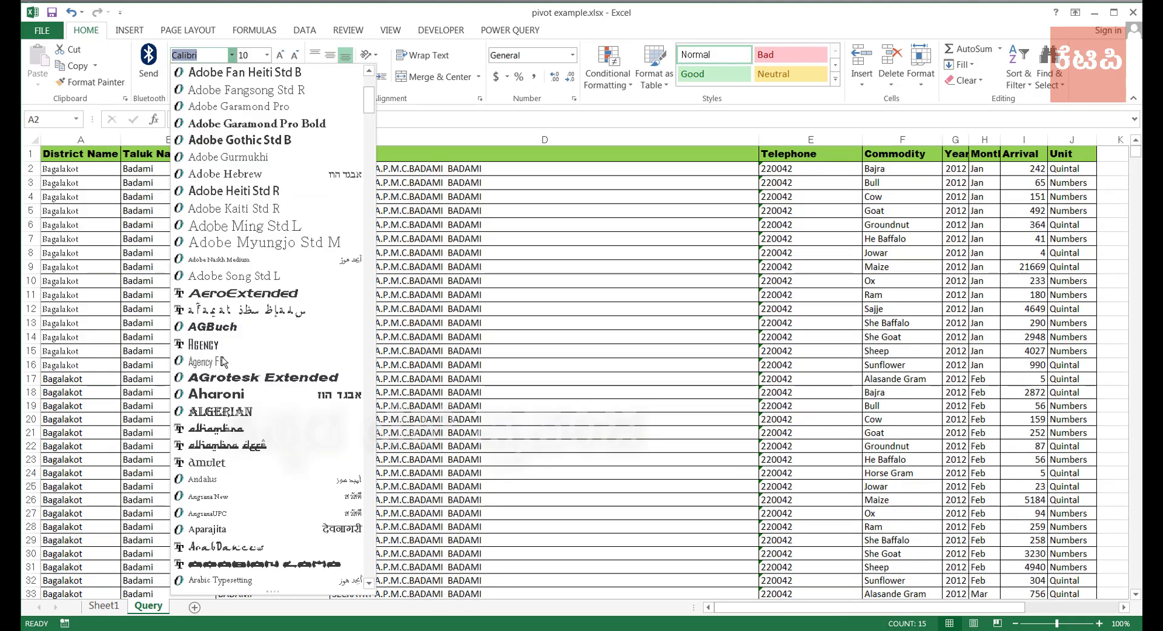
scroll(223, 362, "down", 2)
scroll(222, 362, "down", 2)
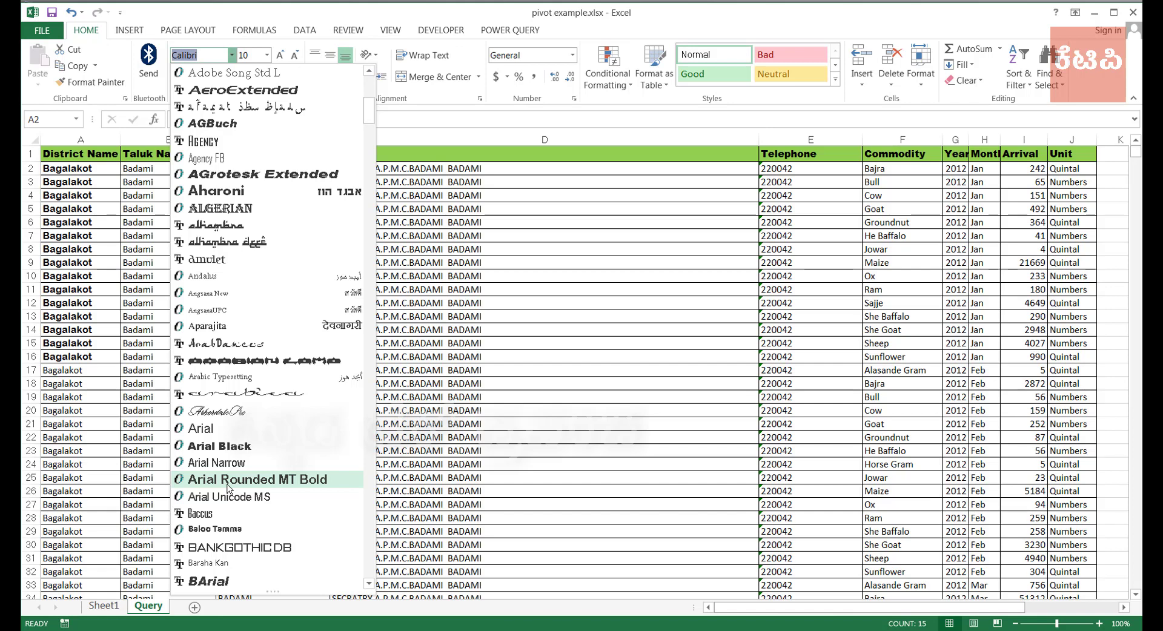
left_click(228, 480)
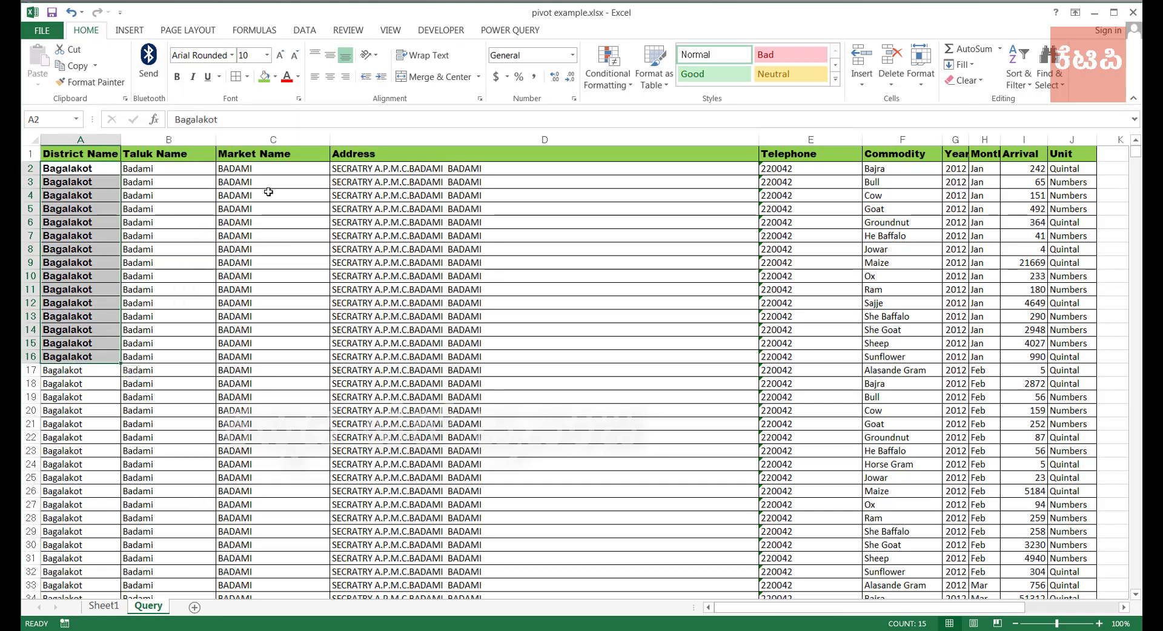
left_click(266, 55)
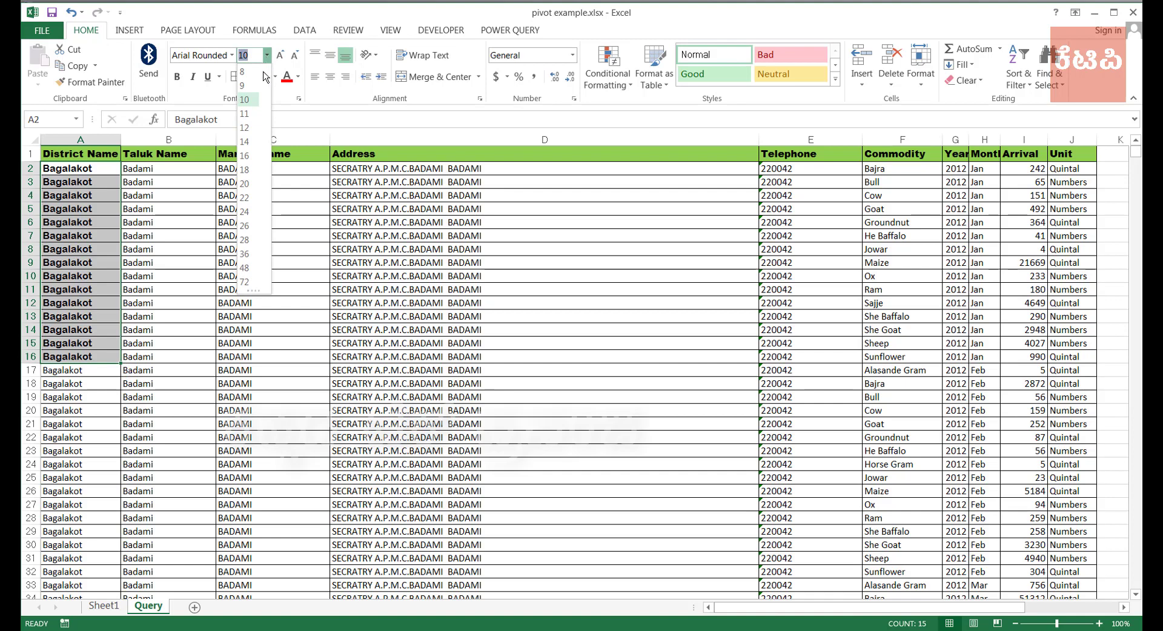
left_click(246, 129)
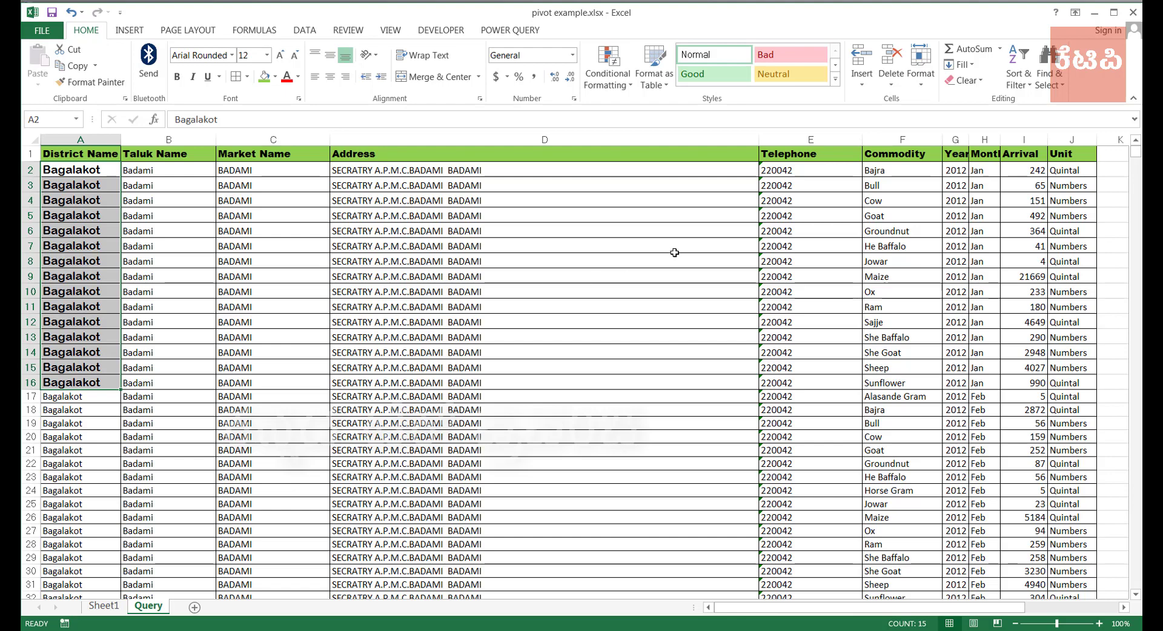
scroll(674, 253, "down", 3)
scroll(674, 253, "up", 4)
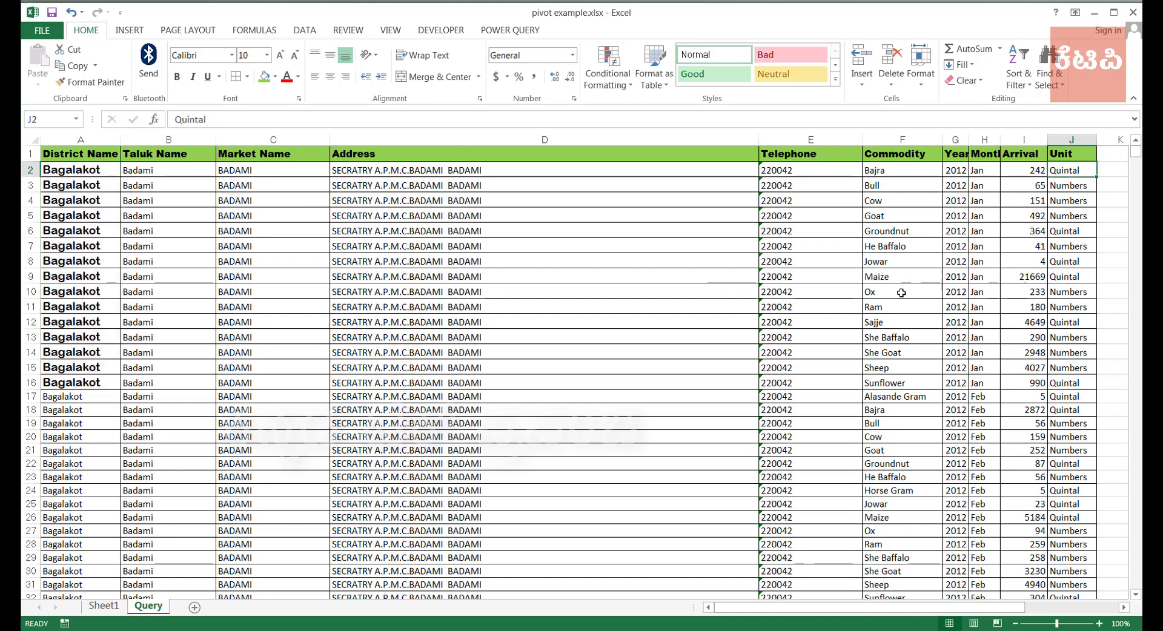
left_click(605, 306)
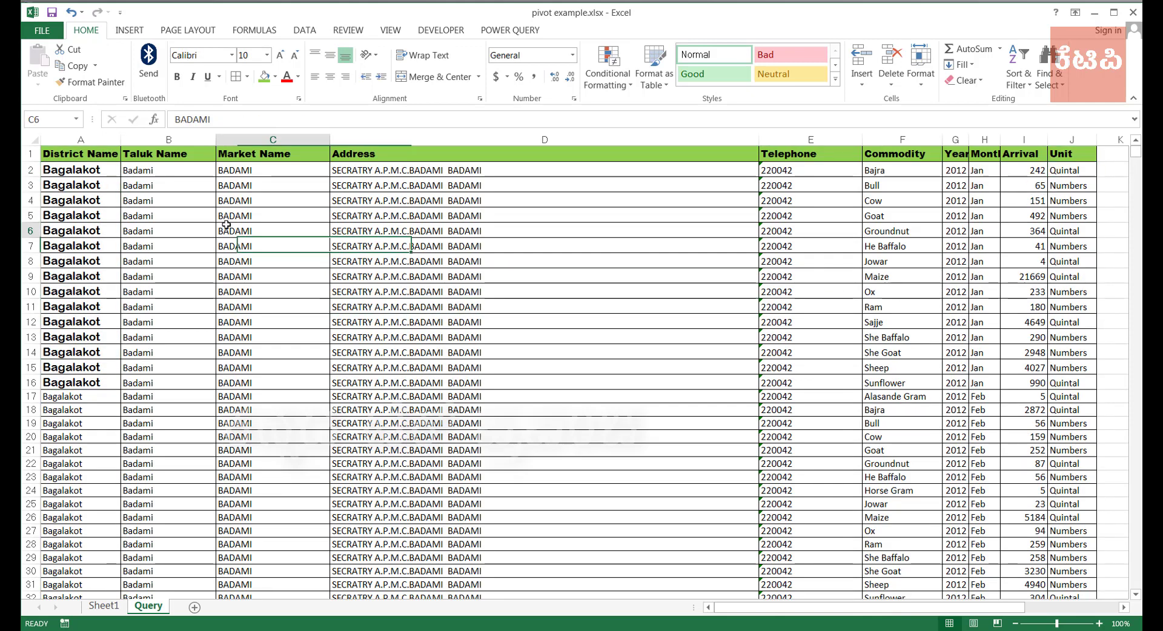
left_click(466, 329)
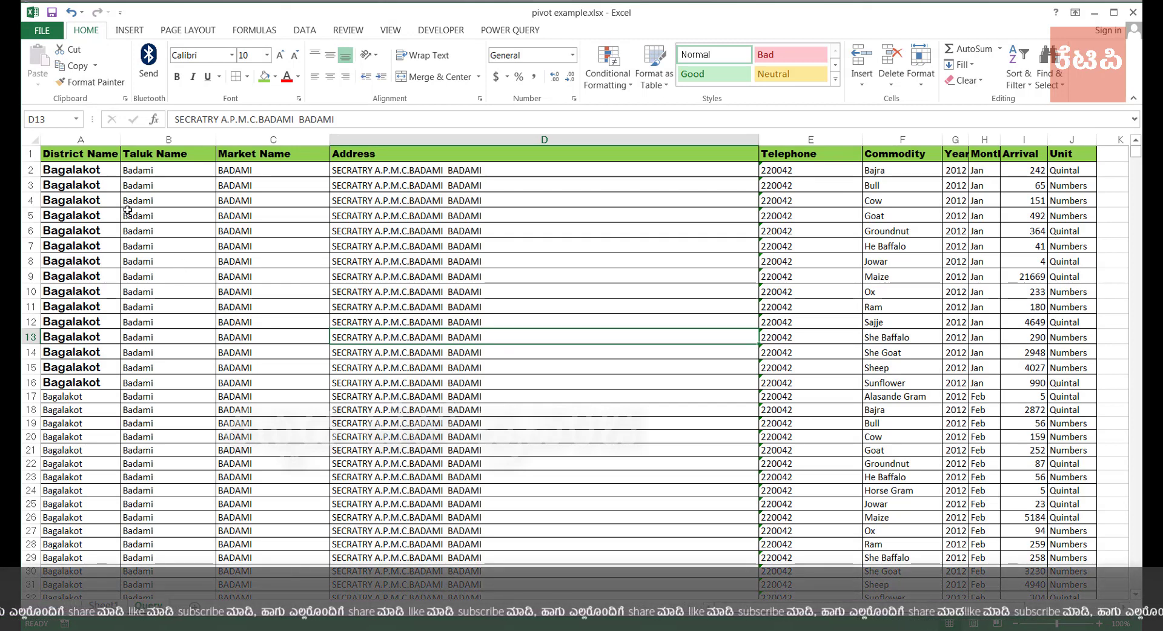
left_click(63, 171)
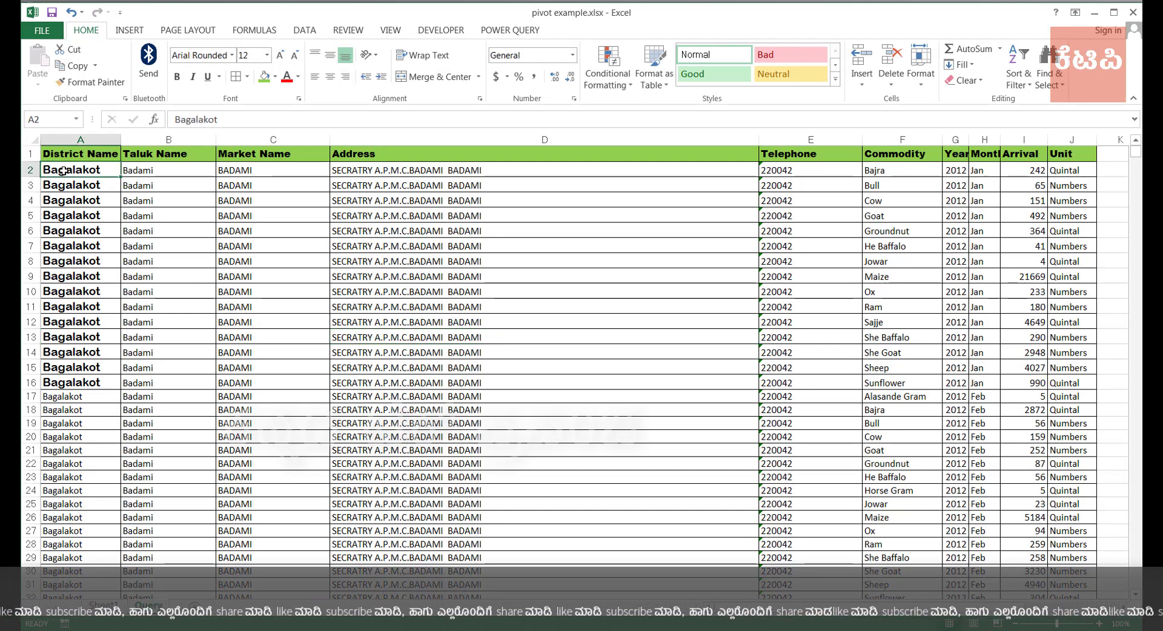
left_click(63, 216)
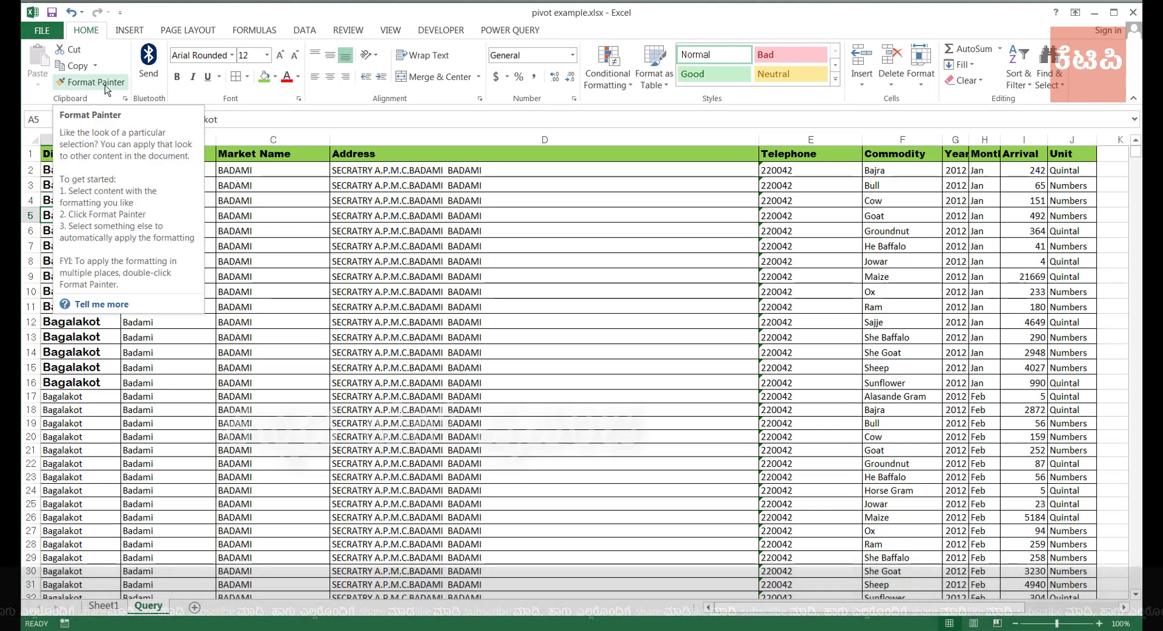
Paint A5's formatting onto Badami in B5, then dismiss the Fill Color options unused.
left_click(106, 85)
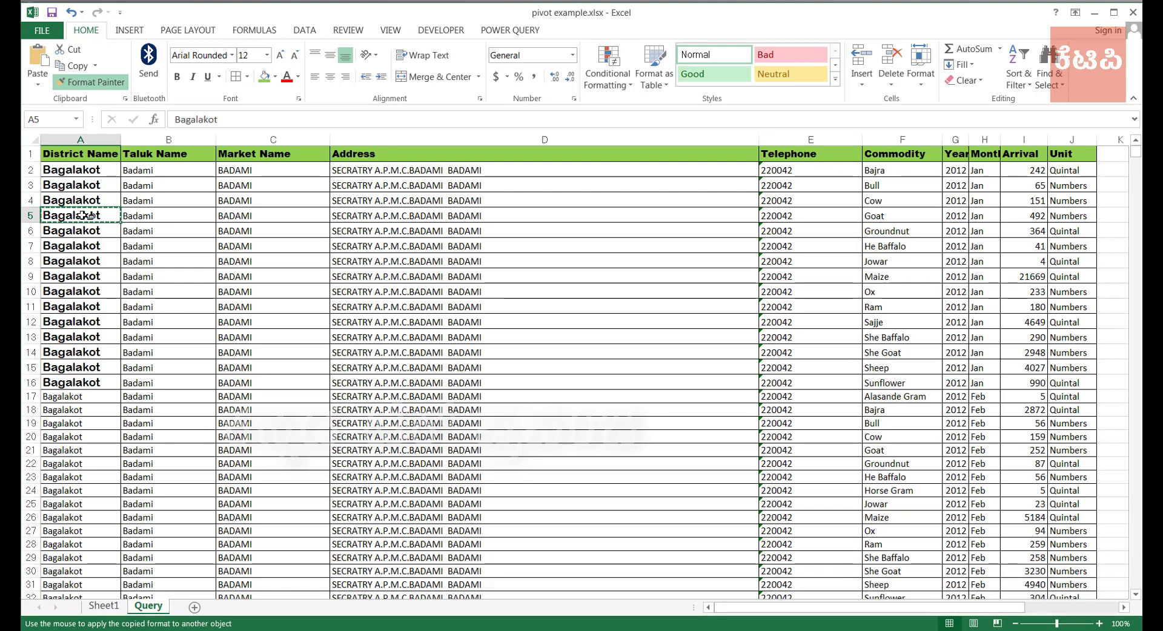
left_click(145, 215)
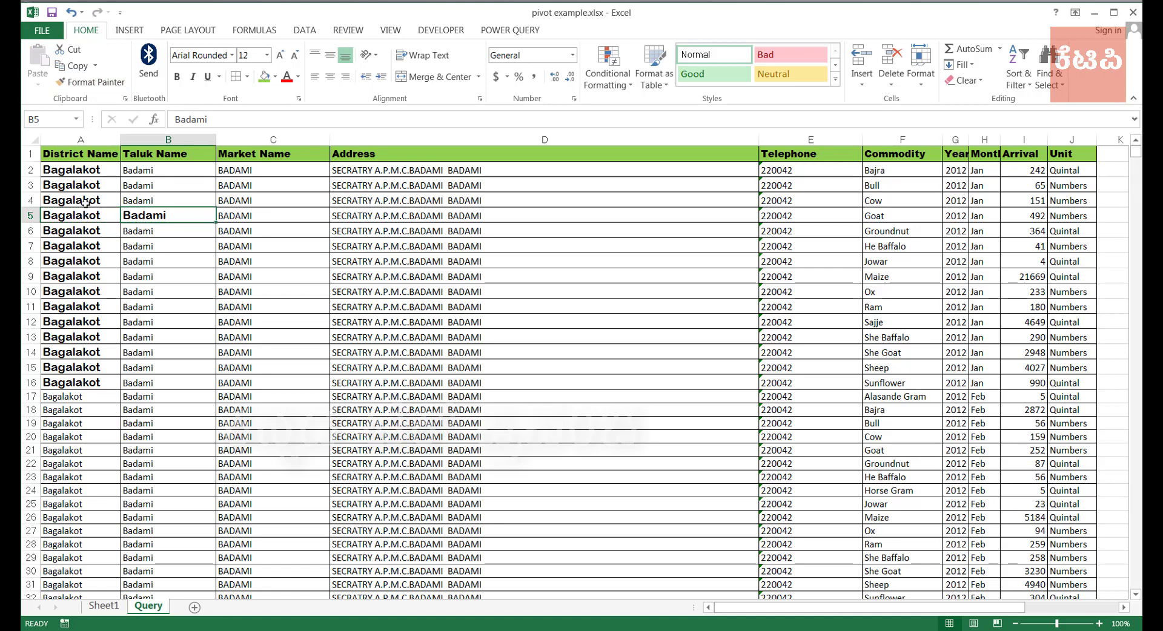
left_click(74, 171)
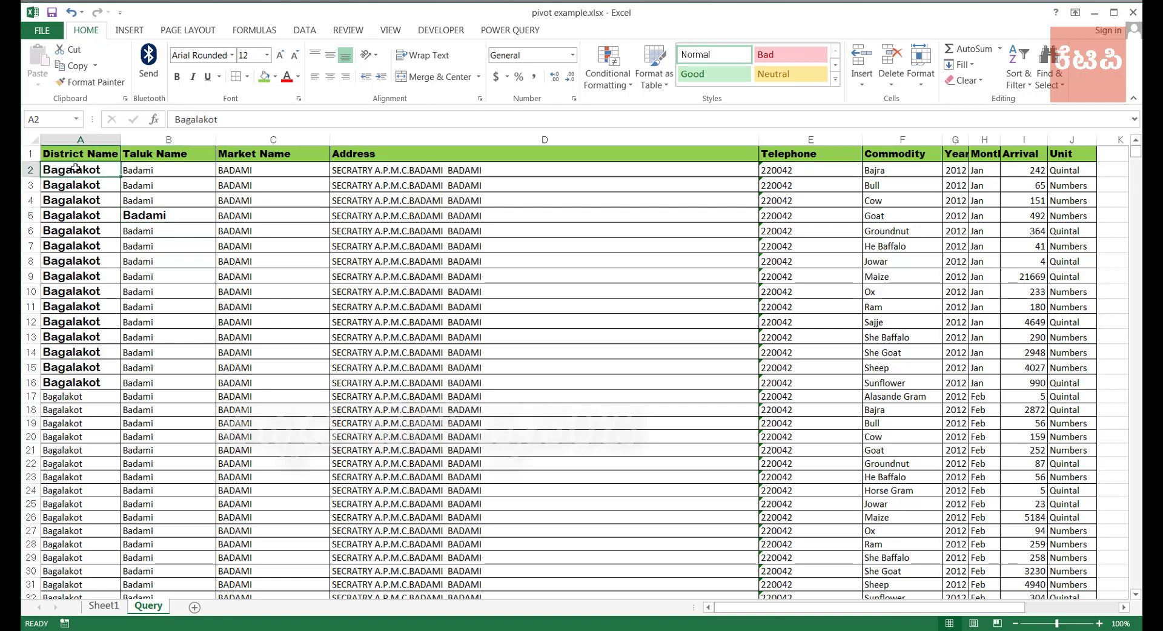
left_click(276, 77)
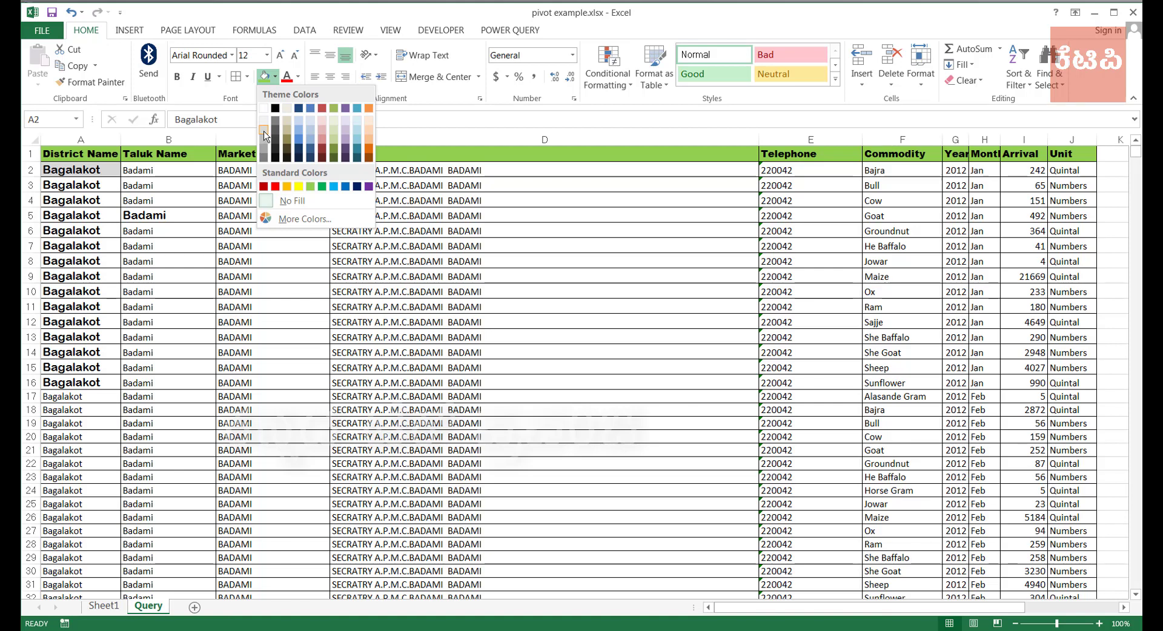
key("Escape")
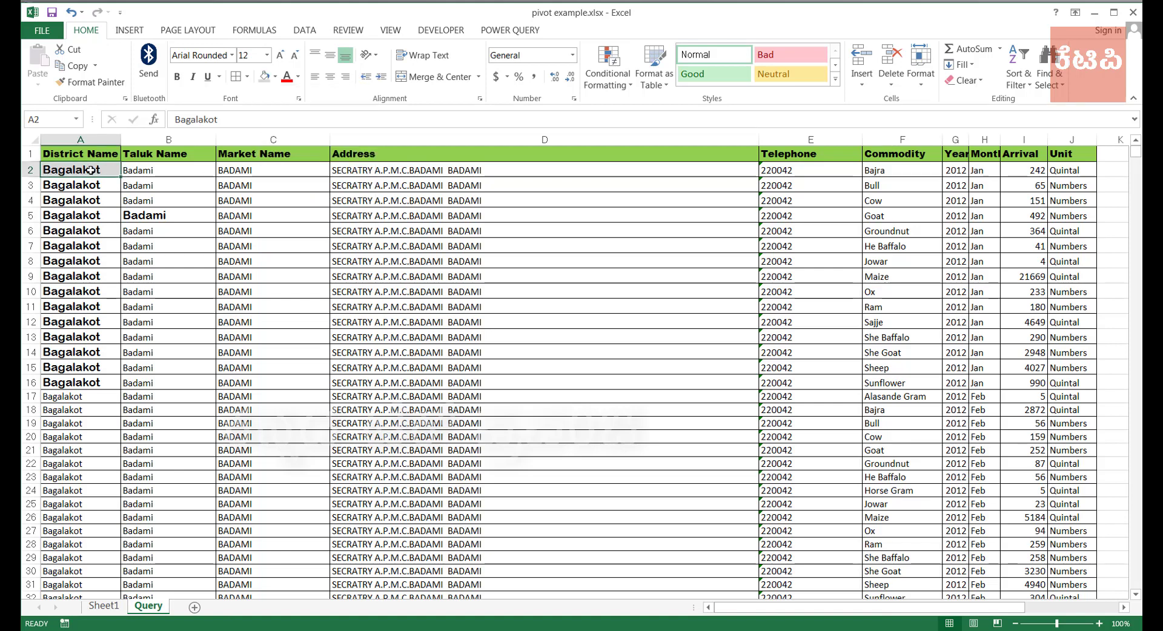
Paint A2's bold Arial Rounded formatting onto B10 and the range B7:D8.
left_click(97, 83)
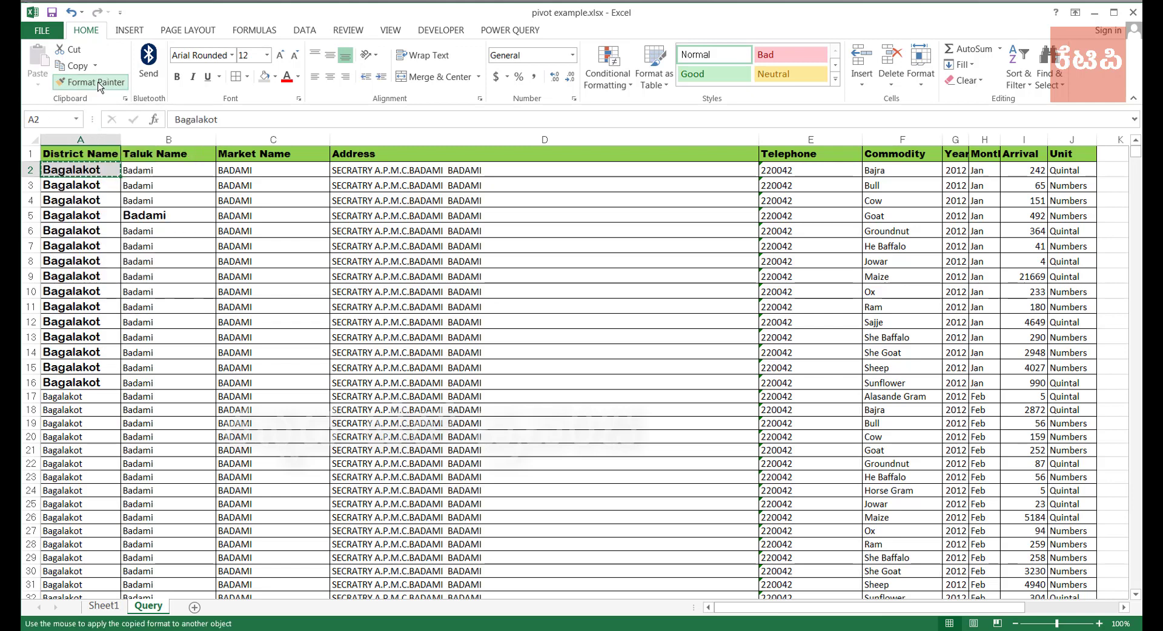
left_click(144, 291)
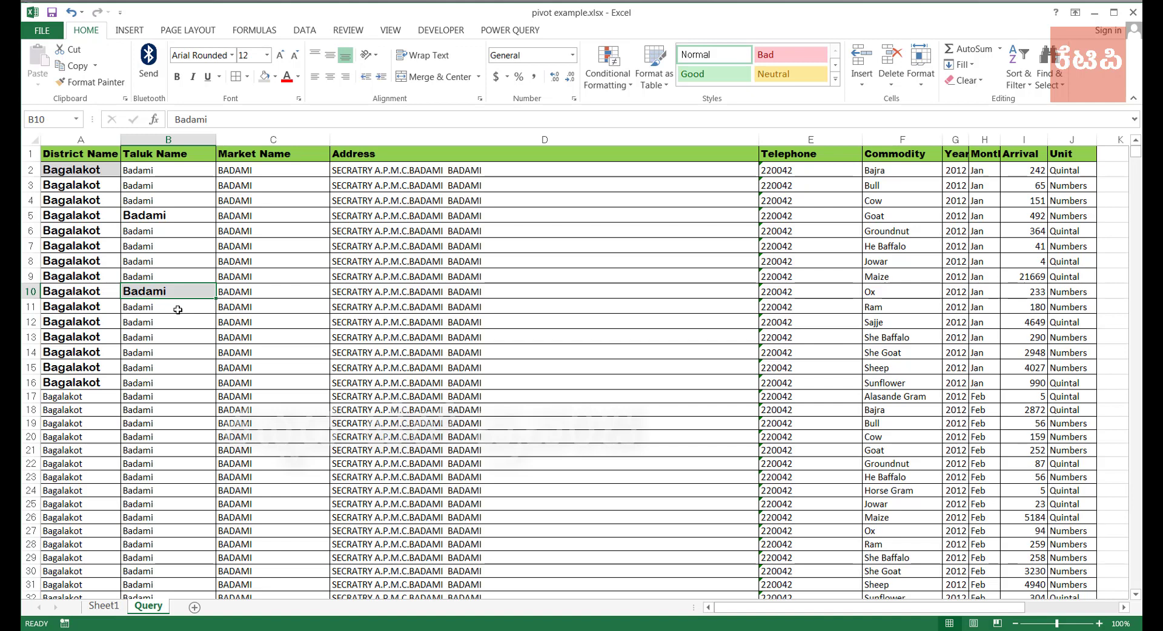
left_click(82, 168)
left_click(90, 81)
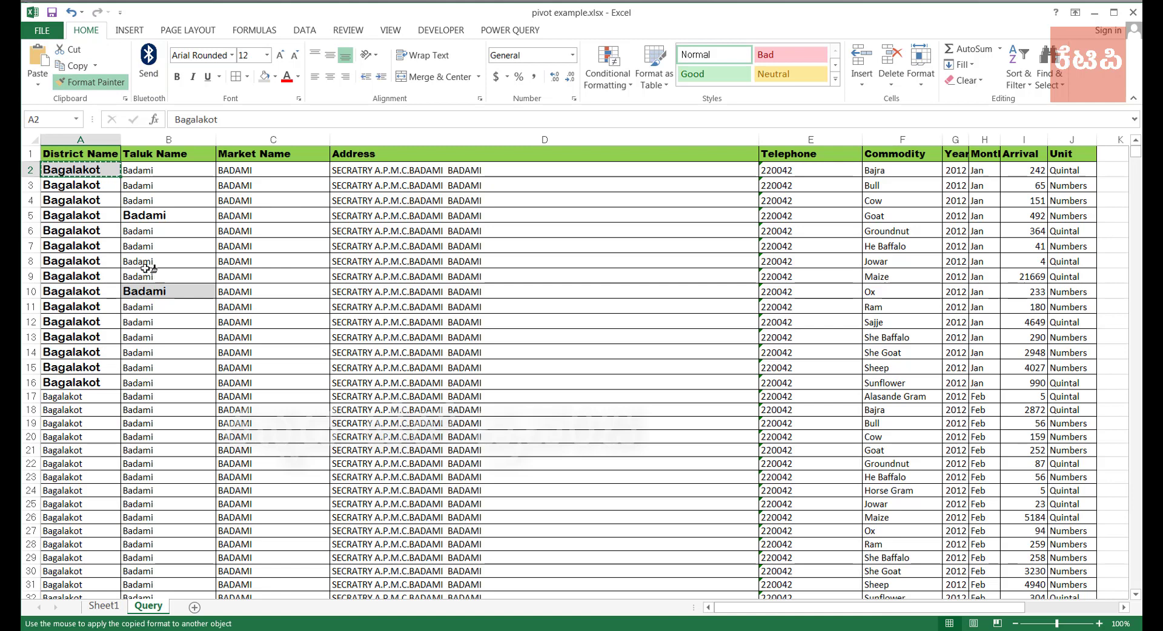
left_click_drag(138, 251, 694, 262)
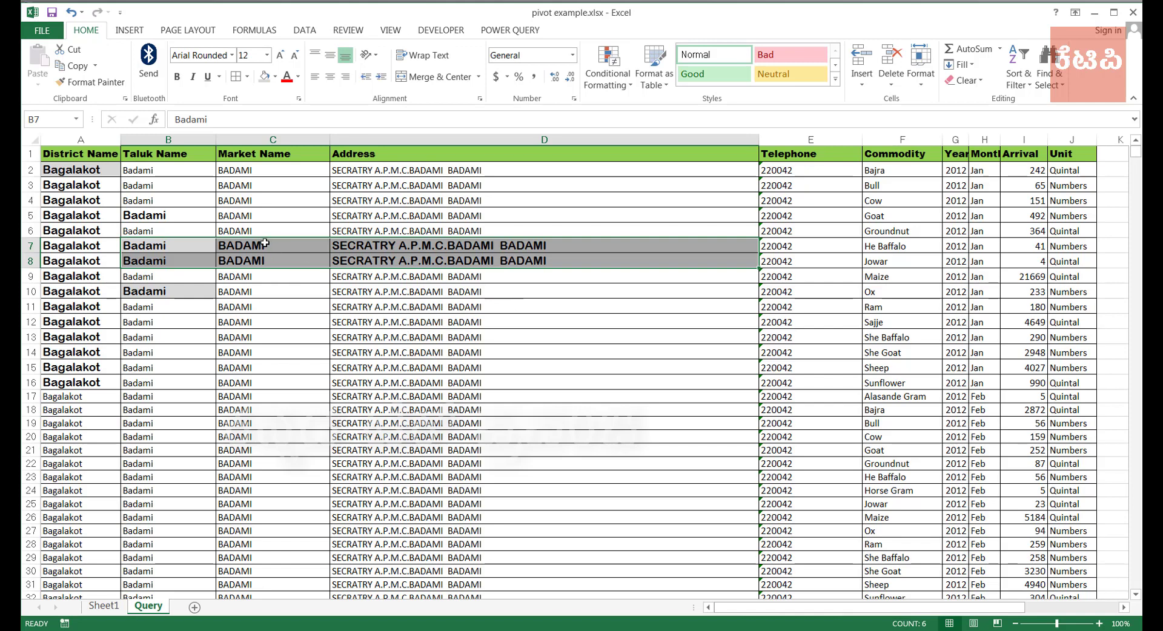
left_click(179, 332)
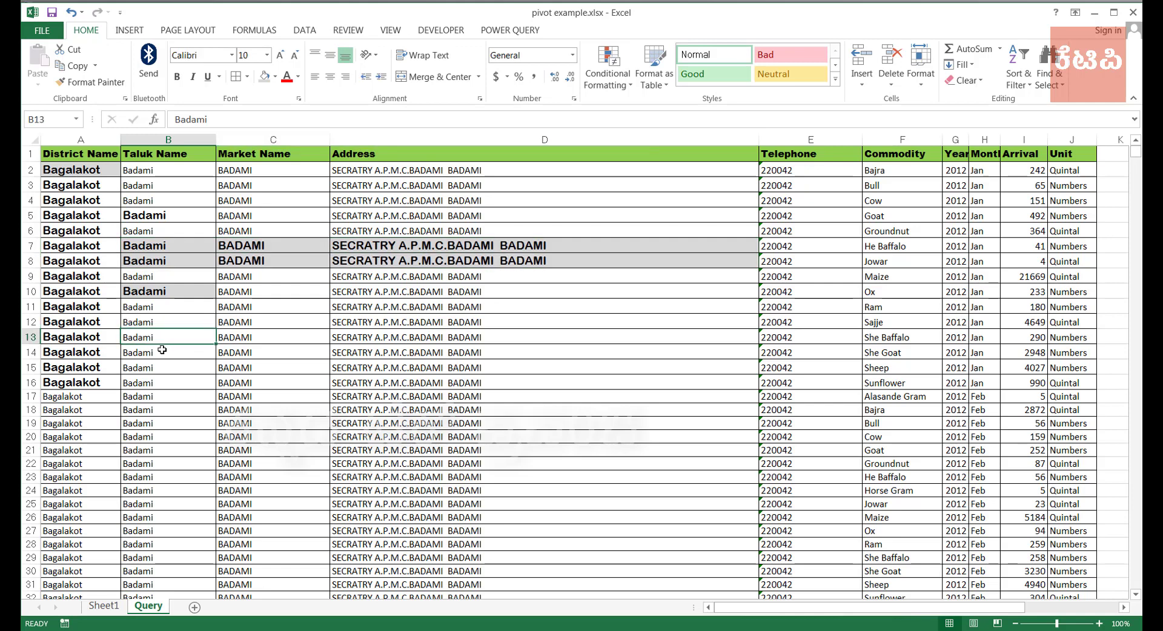
Paint A2's formatting across B2:J16, cells B20, D21, C25, and the whole sheet.
left_click(96, 170)
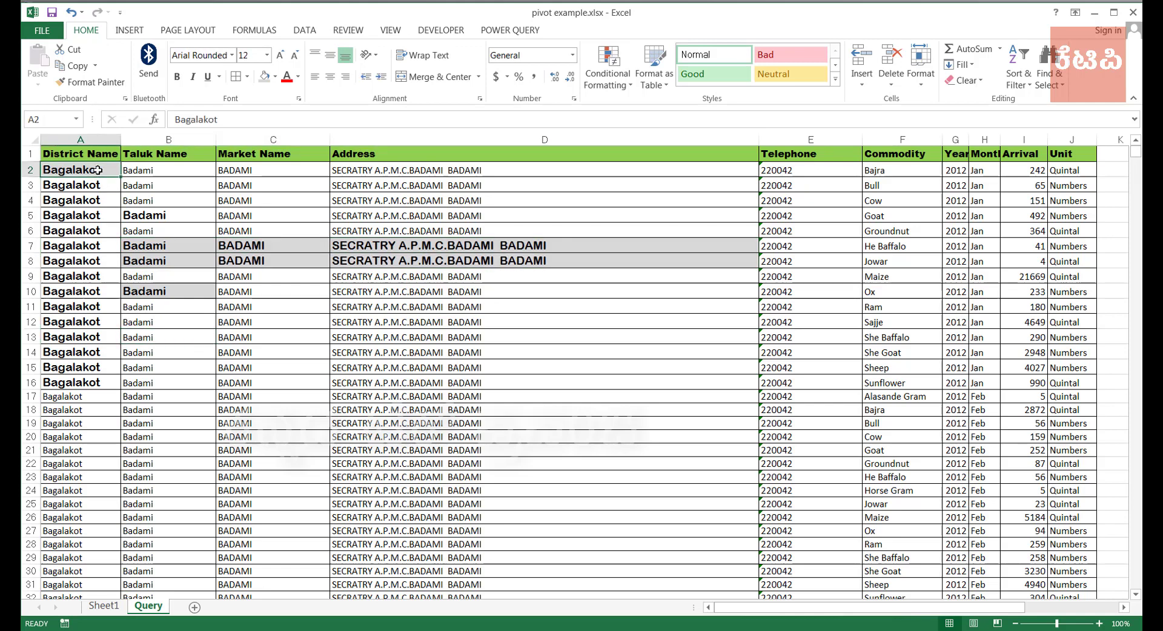
left_click(91, 83)
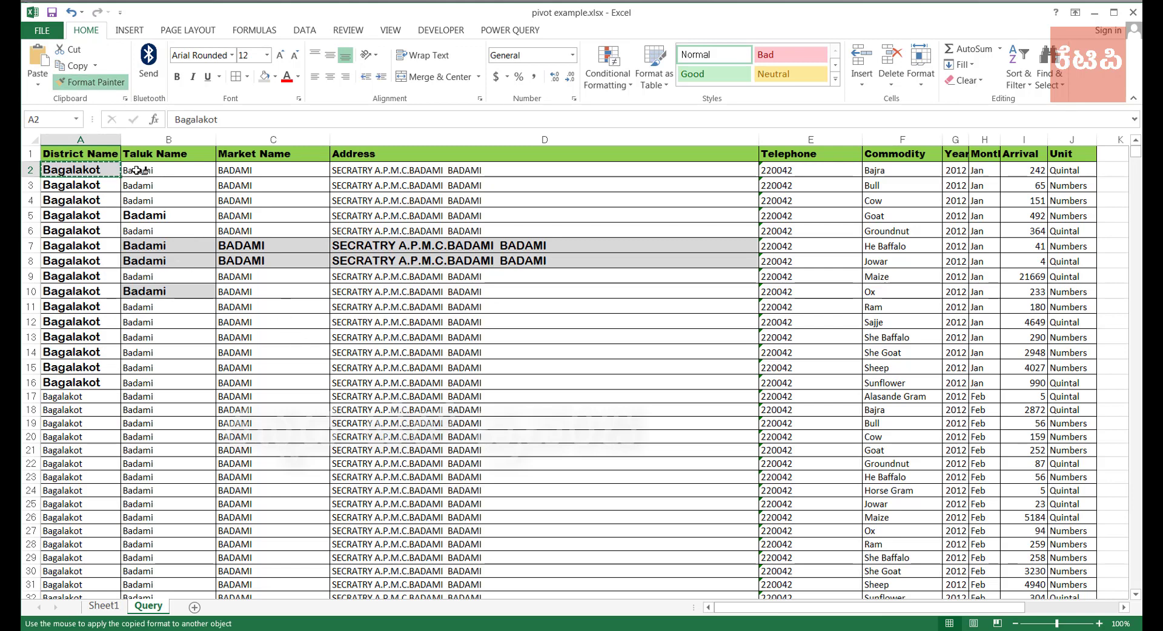
left_click_drag(138, 170, 1072, 385)
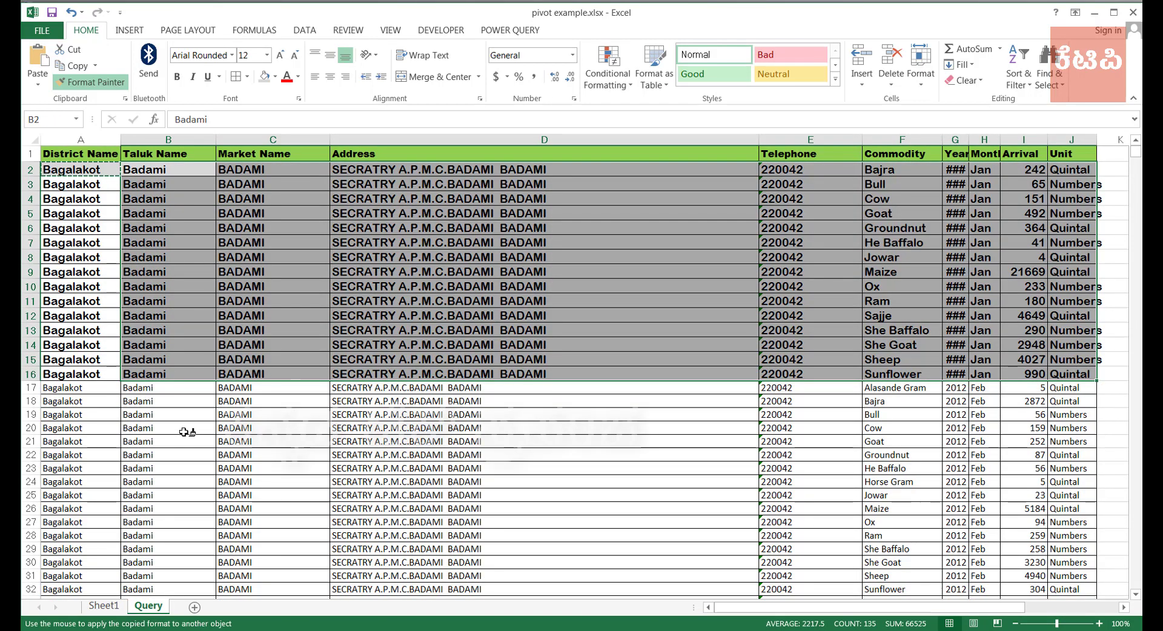
left_click(154, 432)
left_click(444, 445)
left_click(224, 501)
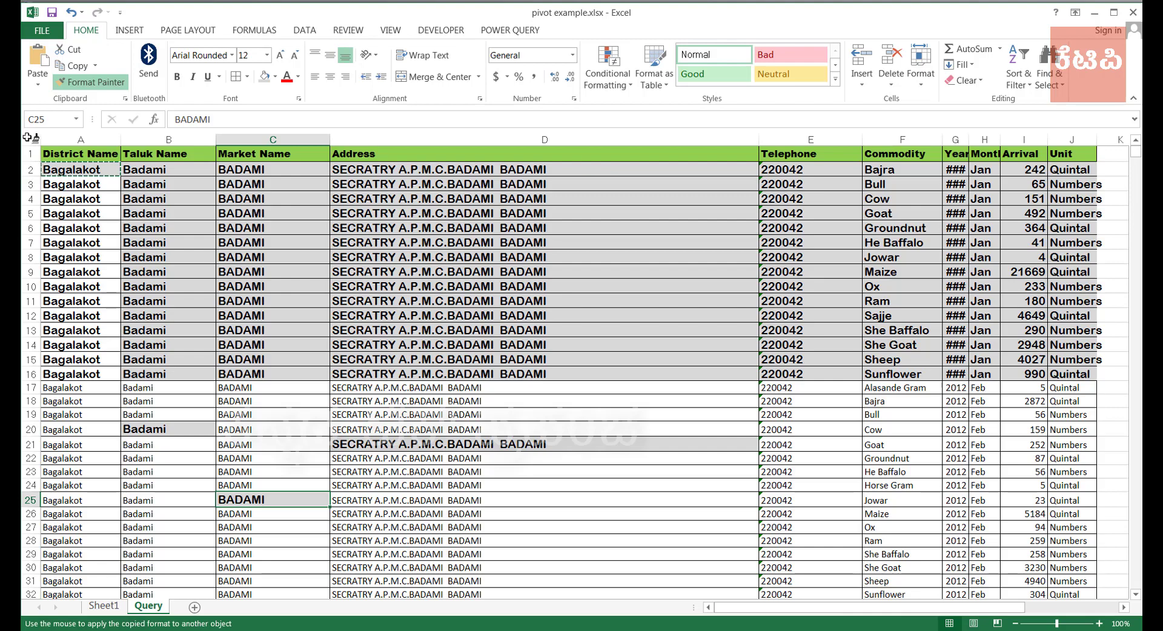
left_click(30, 138)
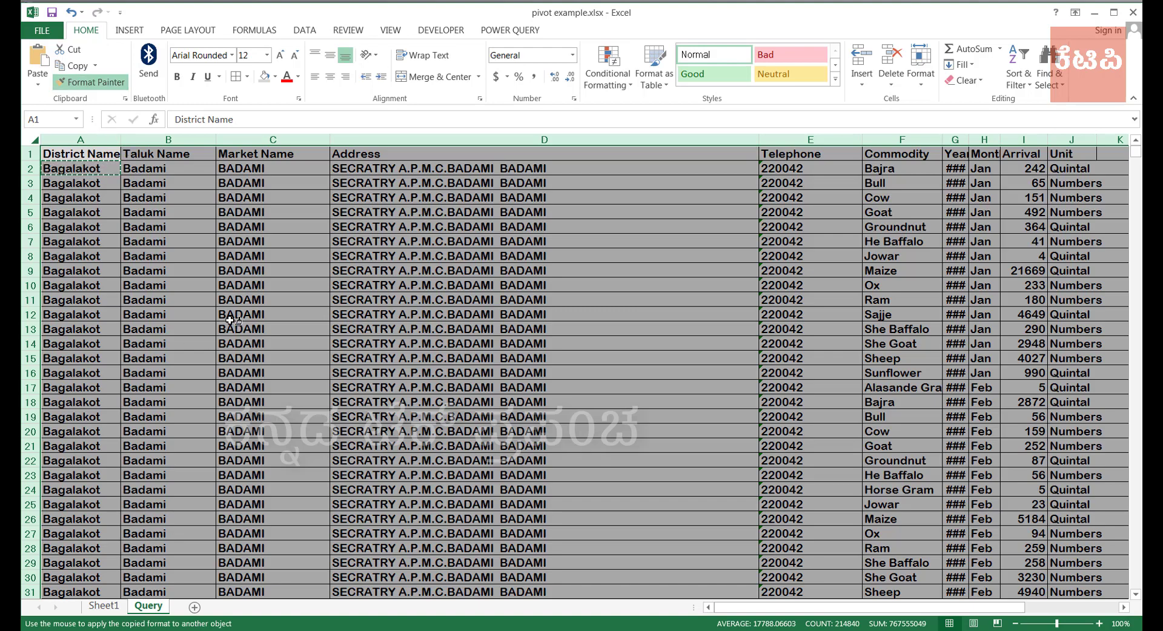
left_click(109, 83)
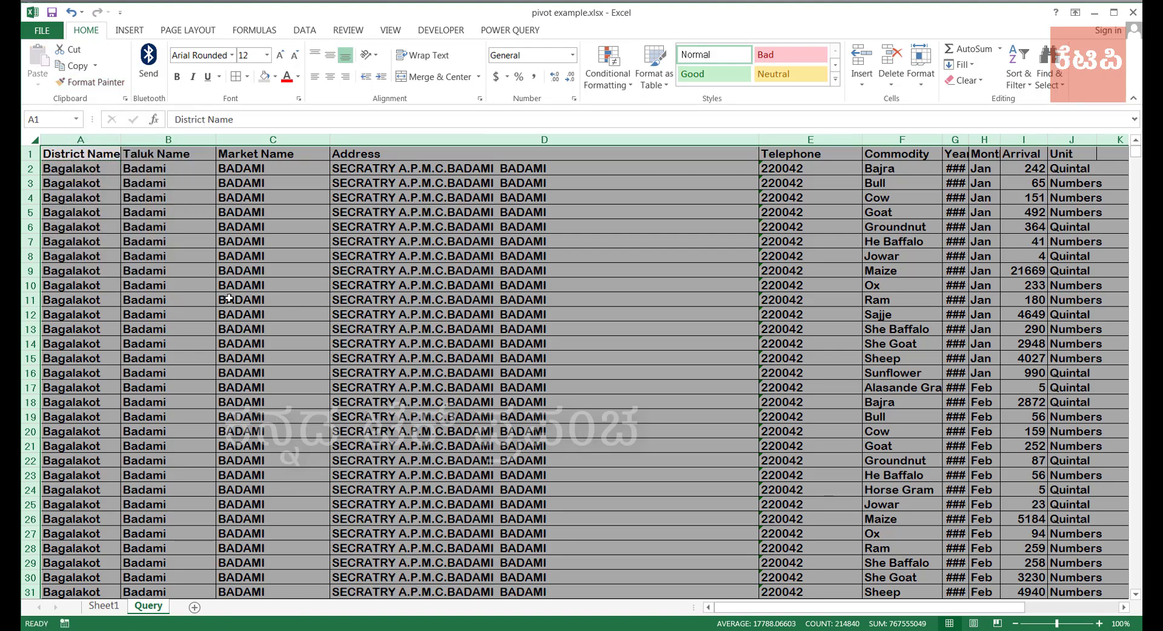
left_click(306, 282)
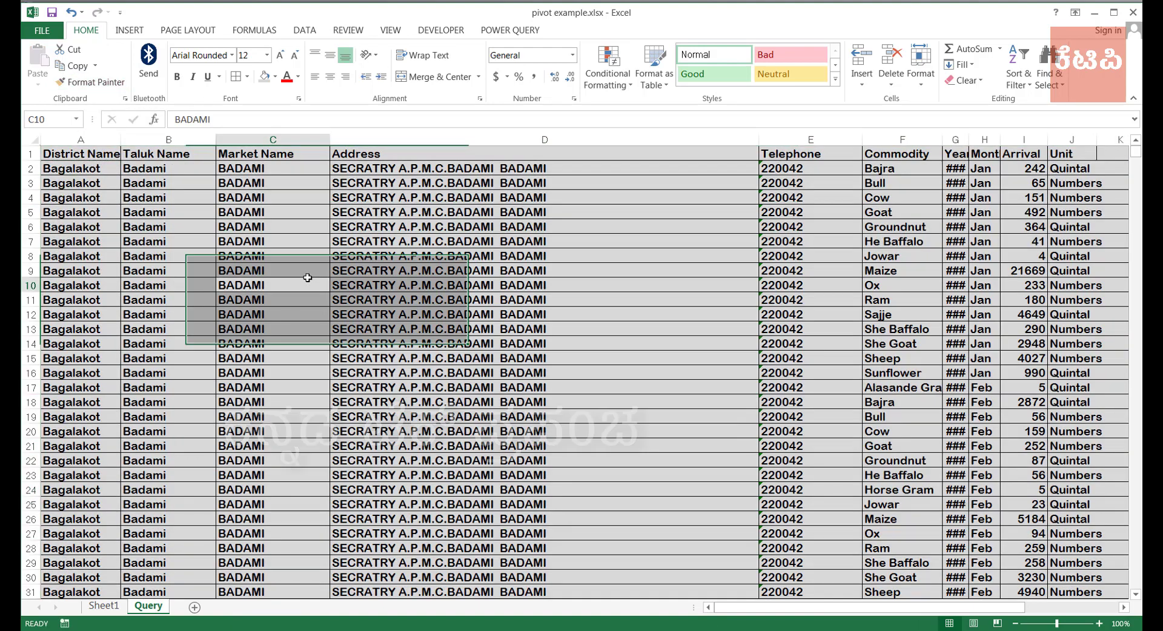
left_click(539, 309)
scroll(383, 333, "down", 6)
scroll(383, 334, "down", 7)
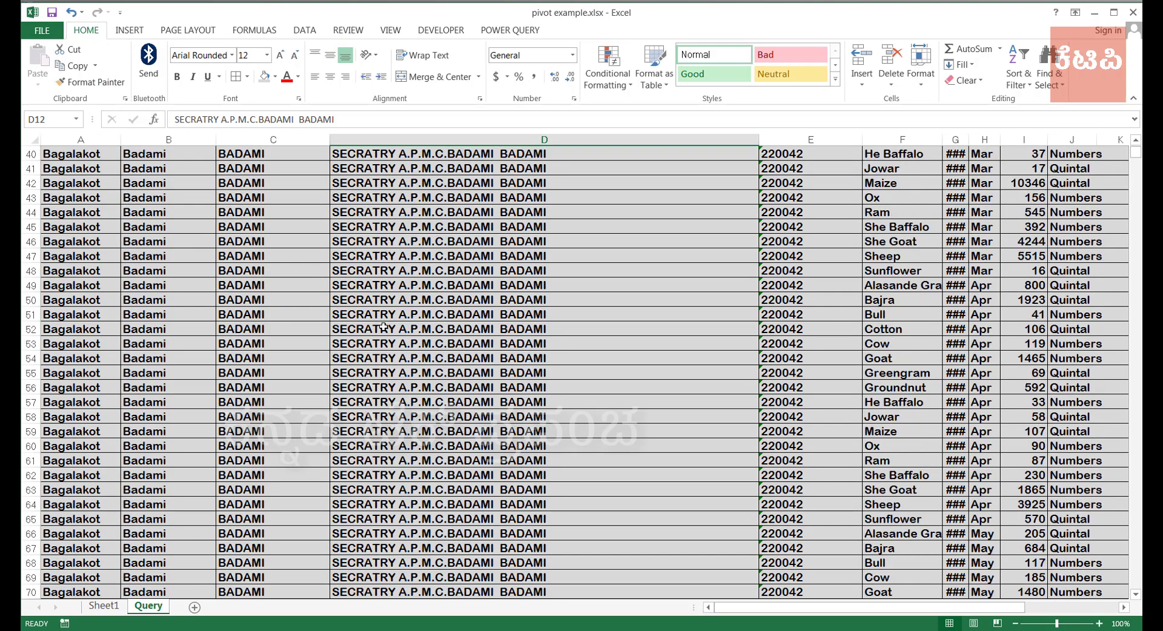
scroll(383, 327, "up", 10)
scroll(383, 327, "up", 3)
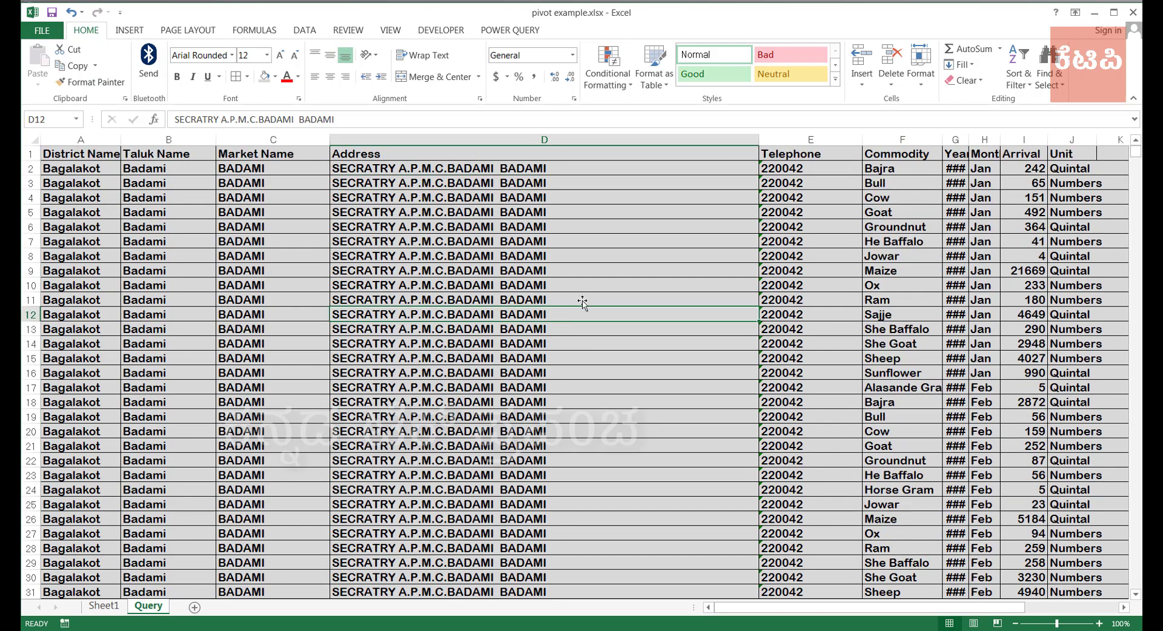
left_click(505, 238)
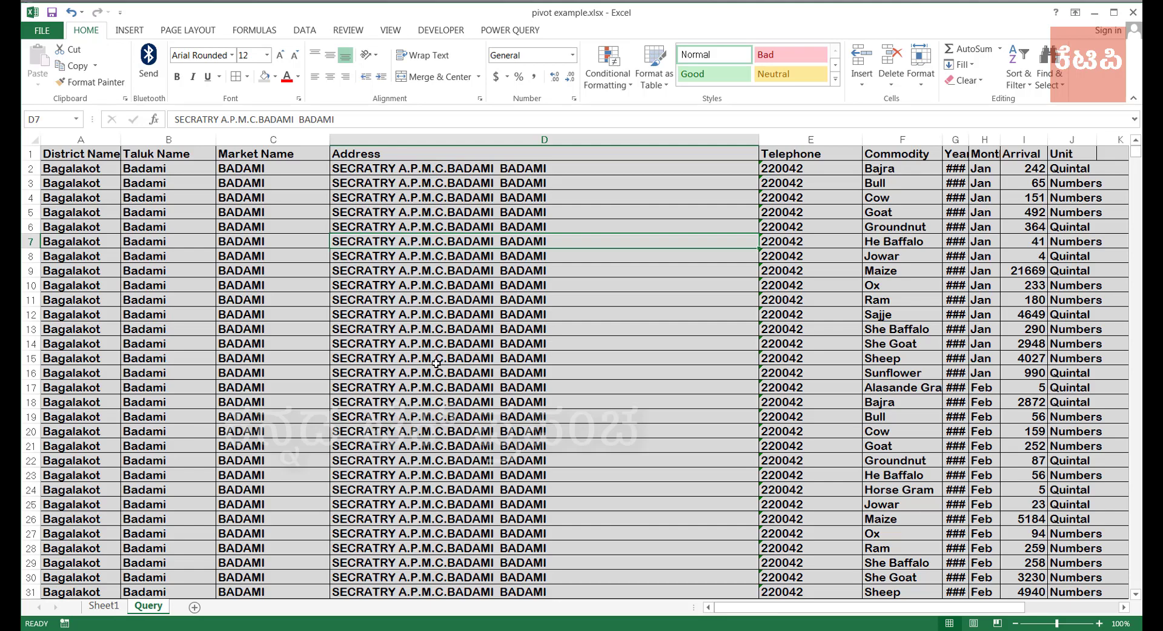
scroll(436, 363, "down", 3)
scroll(436, 363, "up", 3)
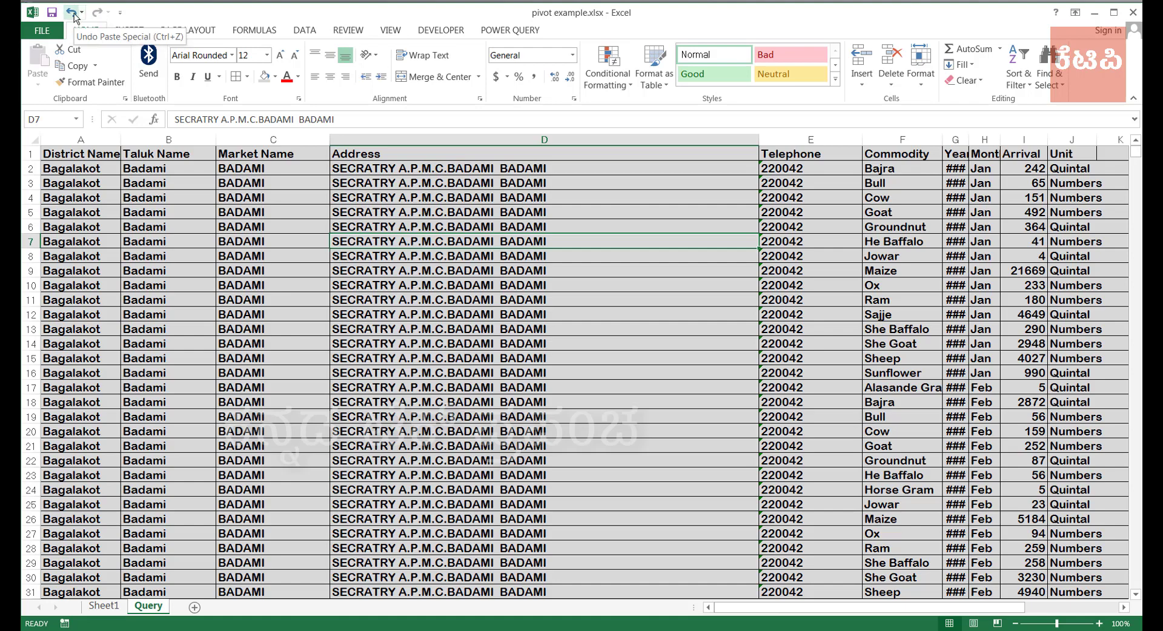
Undo the whole-sheet painting back to plain Calibri 10 and return to A2.
left_click(72, 12)
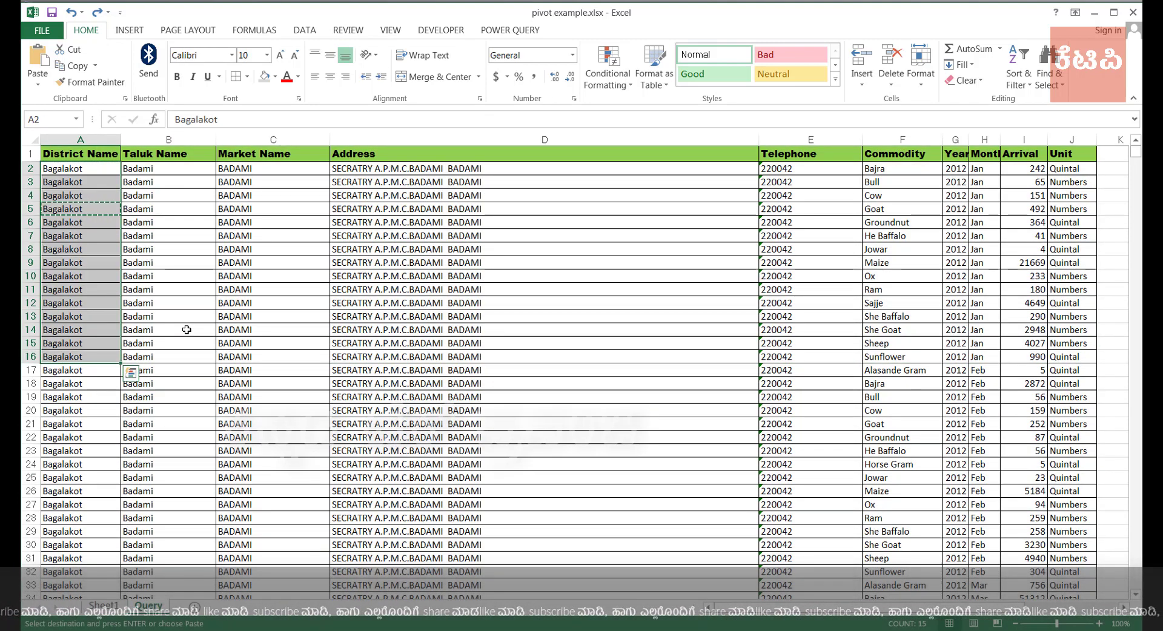
left_click(197, 290)
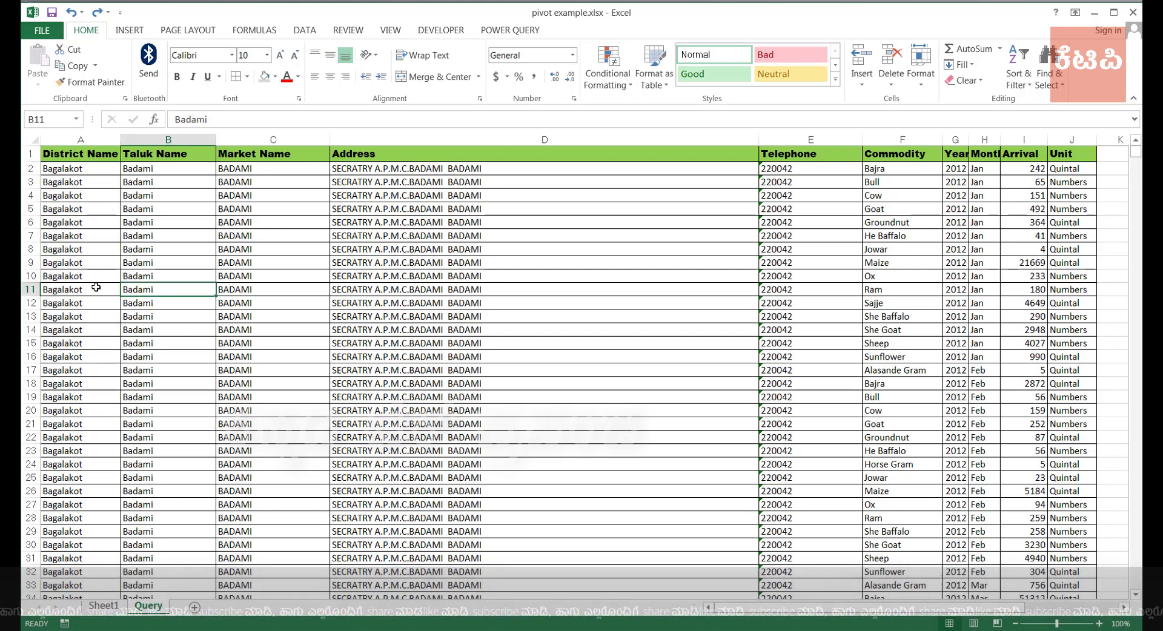
left_click(97, 288)
left_click(273, 327)
key("ctrl+Home")
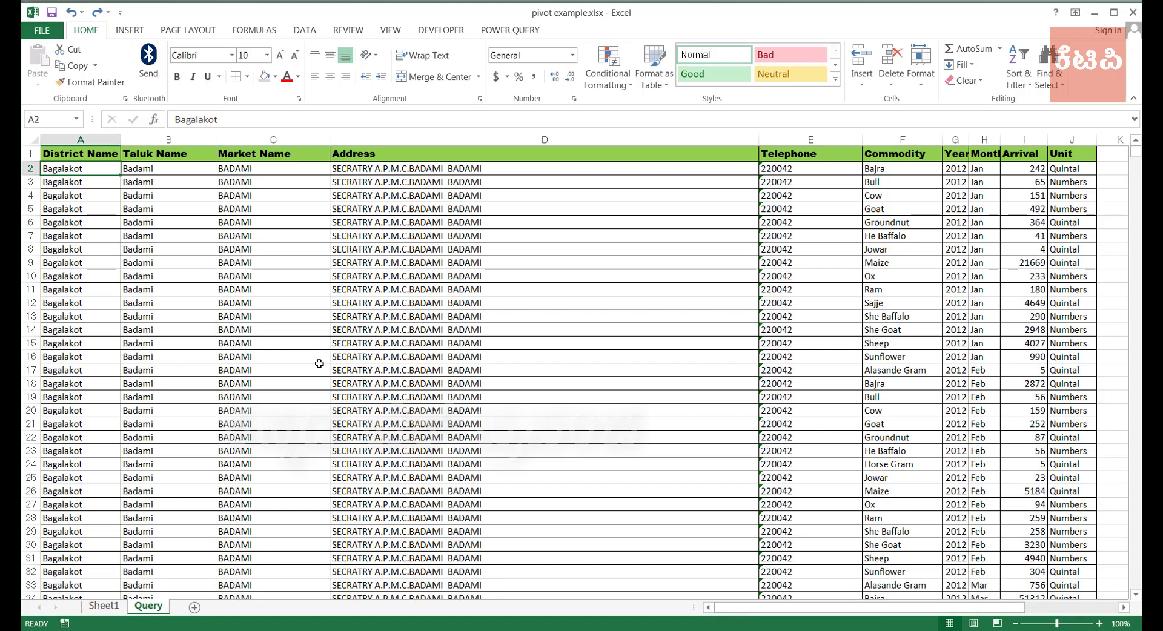
Merge C14 and D14 into one centred cell, accepting the merge warning.
left_click(277, 330)
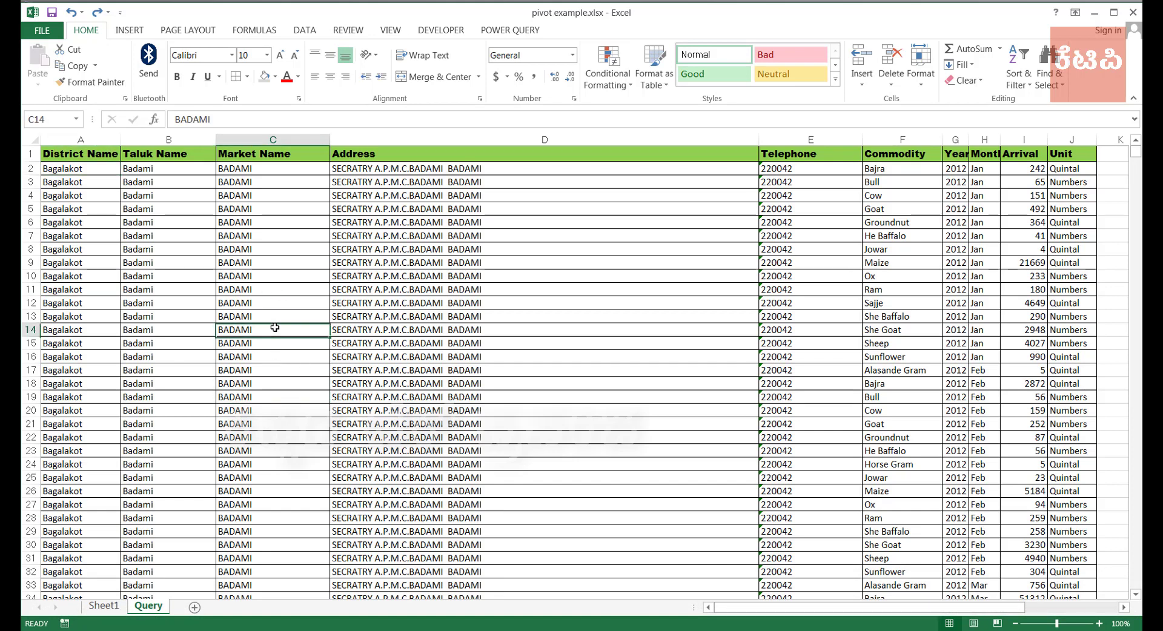
left_click_drag(272, 330, 372, 330)
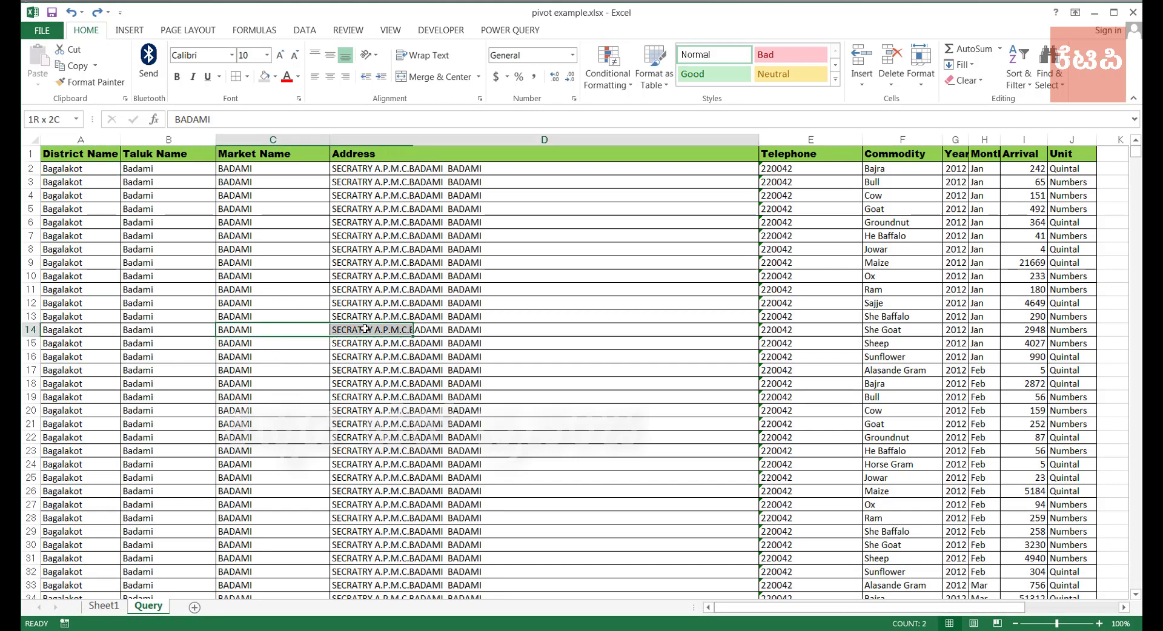
left_click(429, 79)
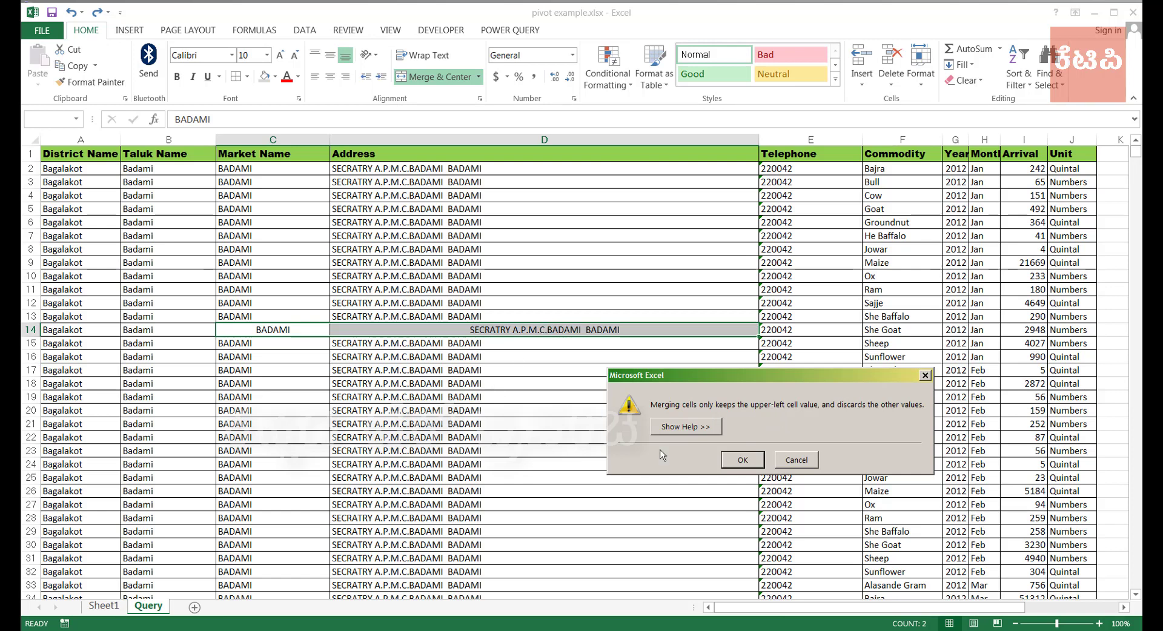
left_click(743, 461)
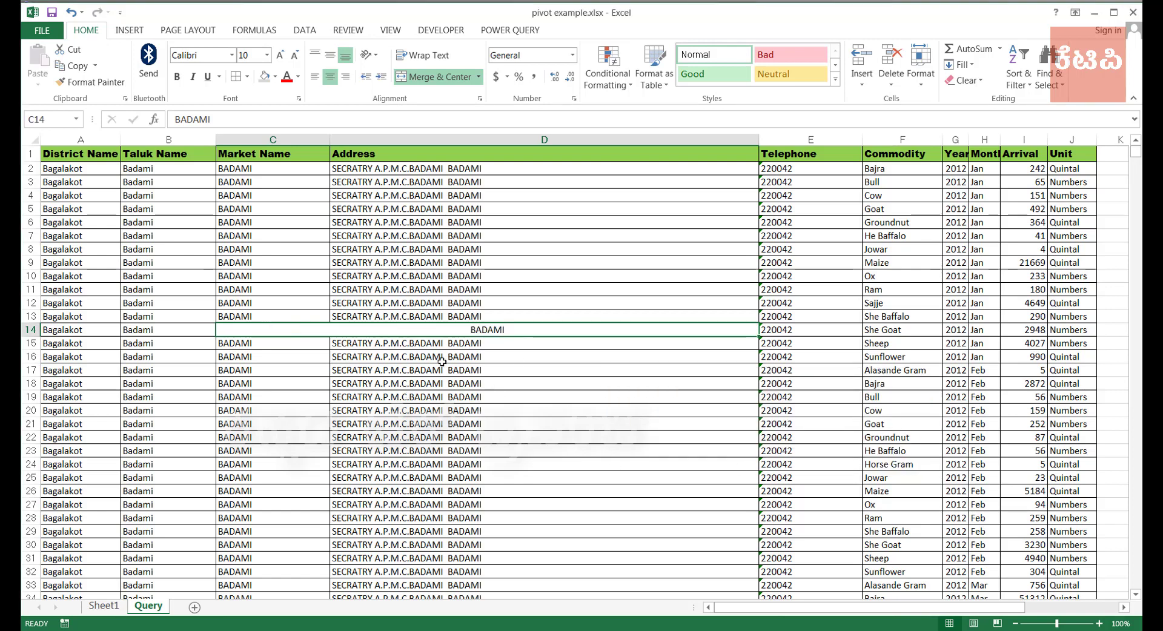
Clear the merged C14 cell, then undo to restore C14 and D14 as separate cells.
left_click(428, 377)
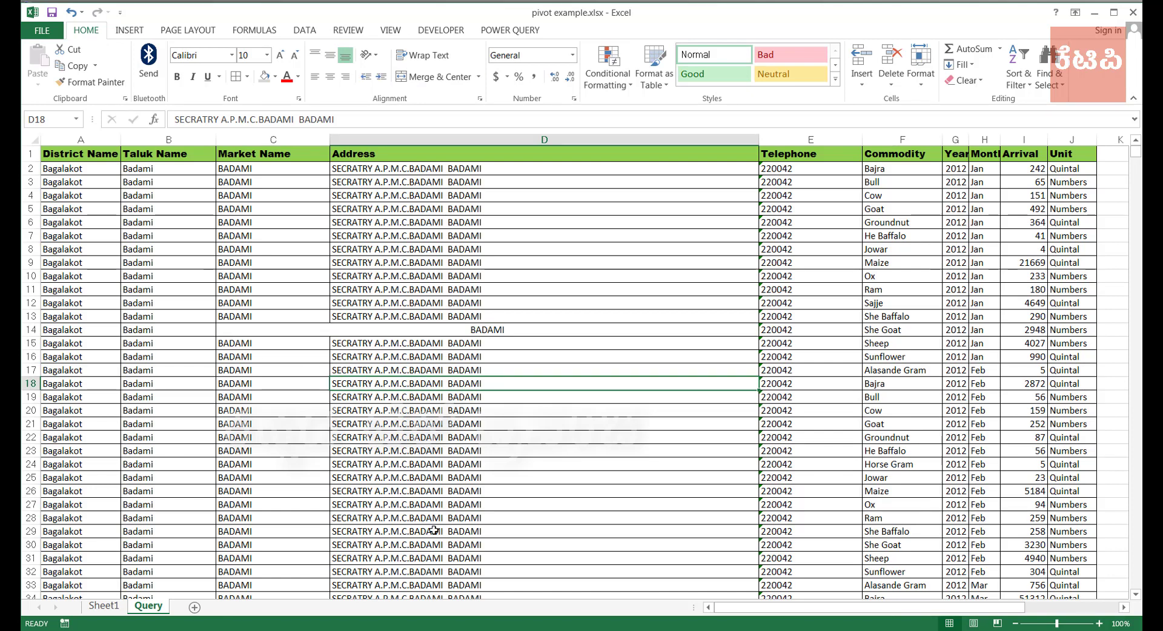
left_click(295, 330)
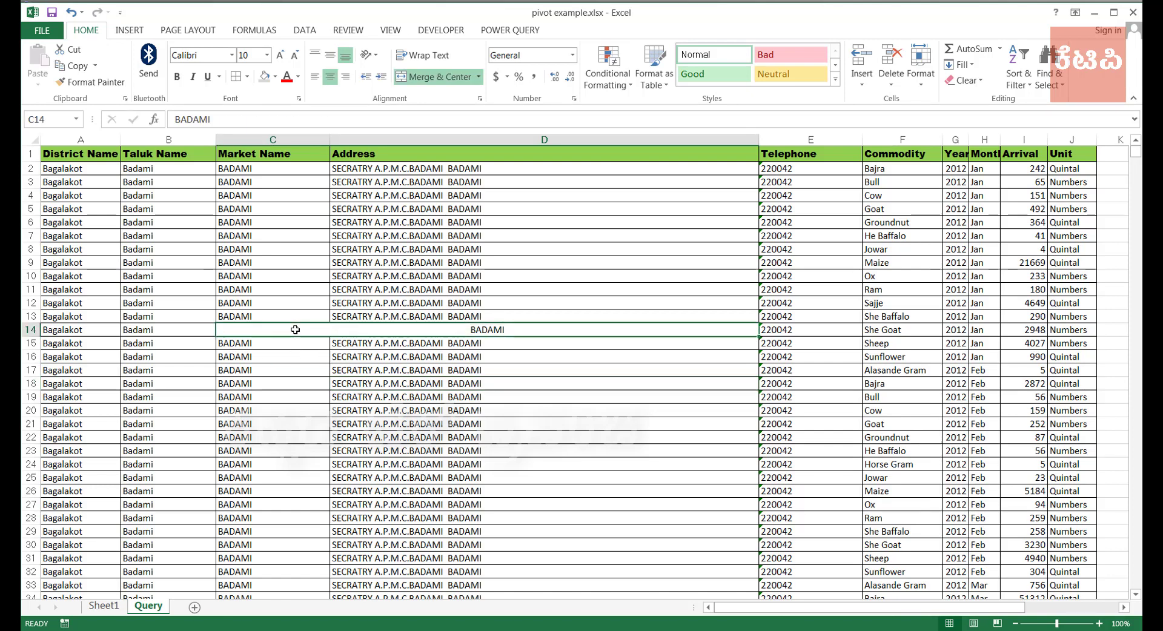
key("Delete")
key("ctrl+z")
key("ctrl+z")
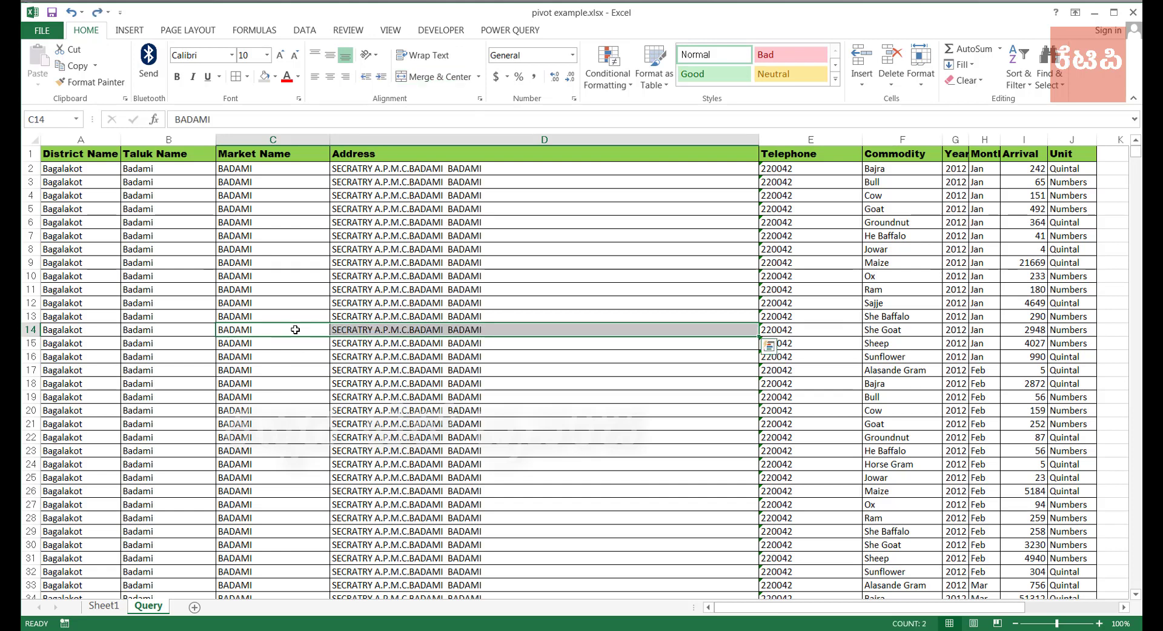
left_click(304, 383)
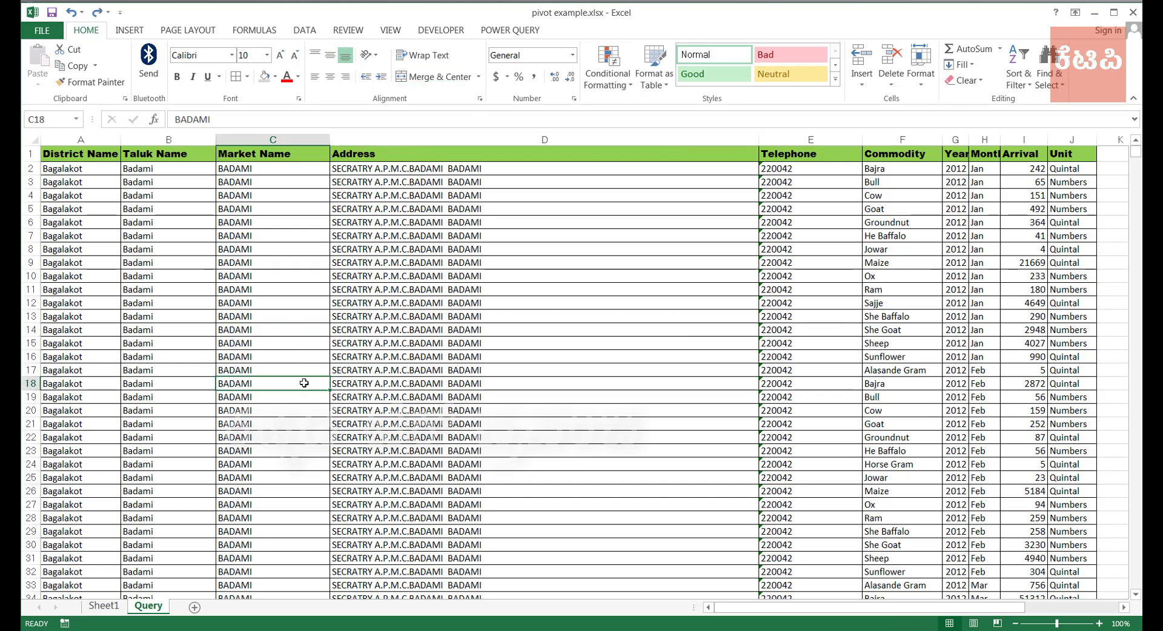
left_click(952, 264)
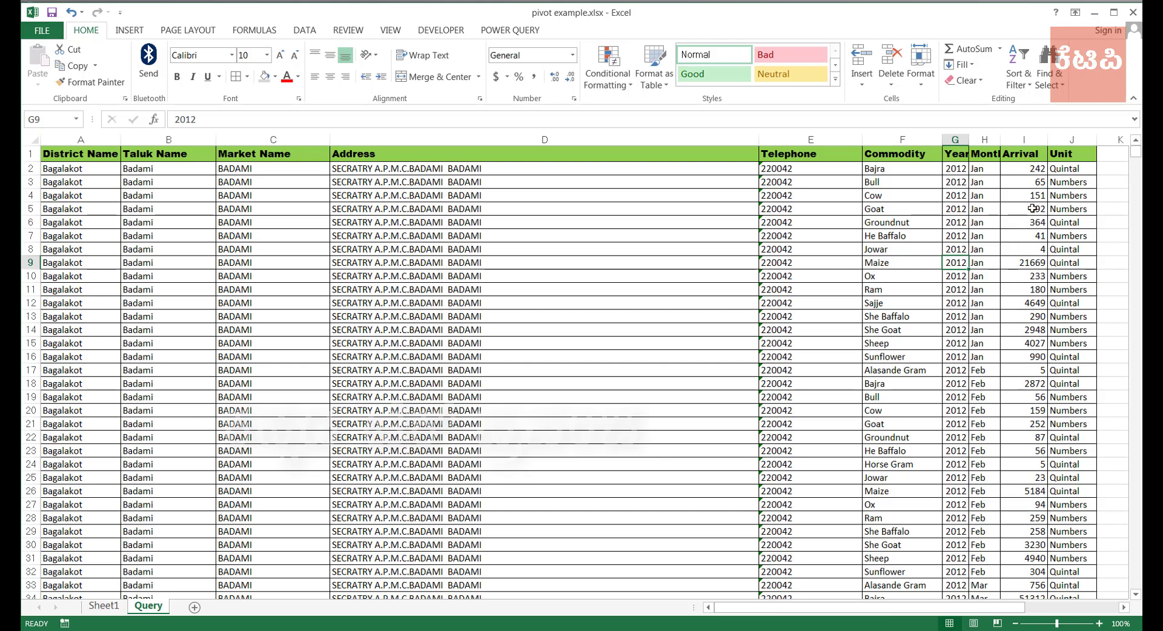
Select the entire Arrival column I.
left_click(1032, 209)
left_click_drag(1032, 218, 1032, 397)
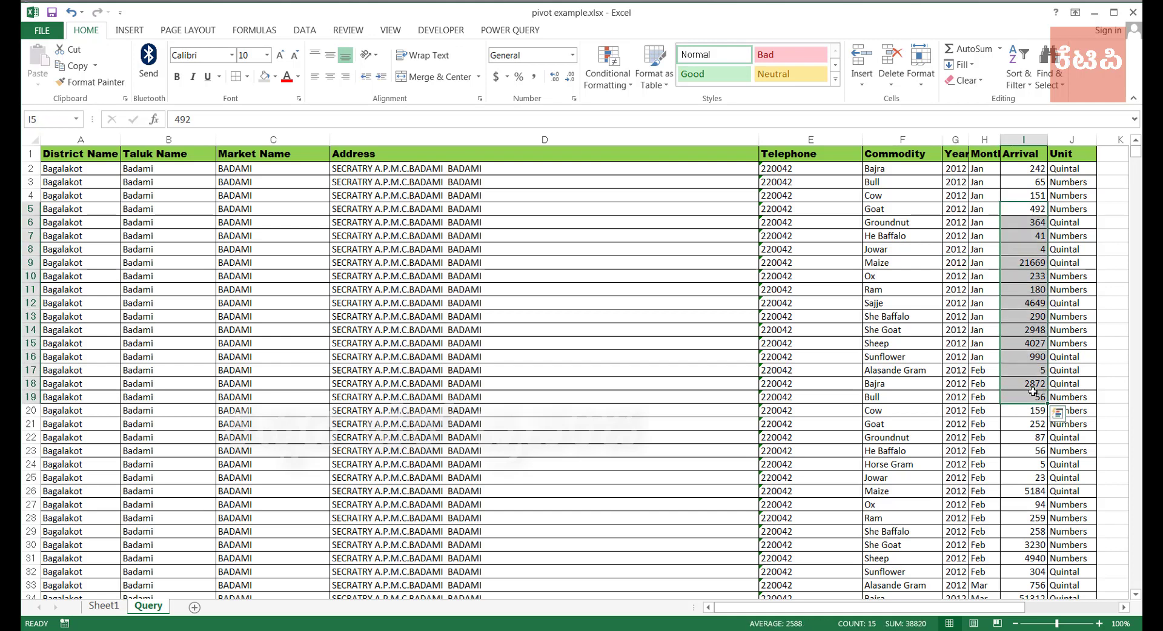
left_click(1021, 355)
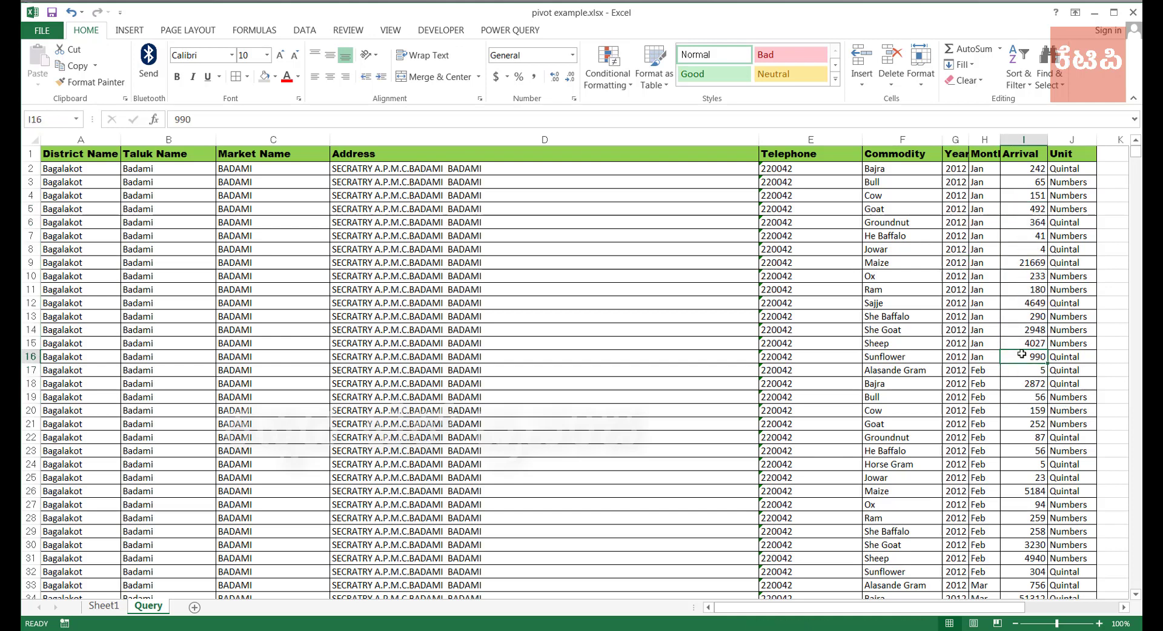
left_click(1019, 282)
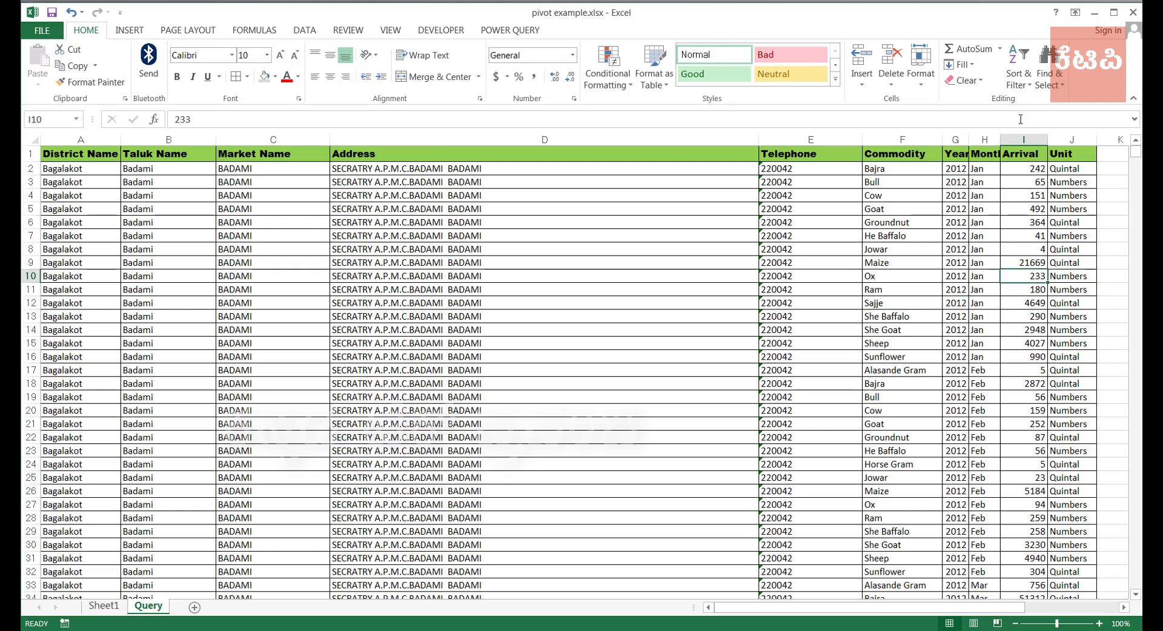
left_click(1025, 139)
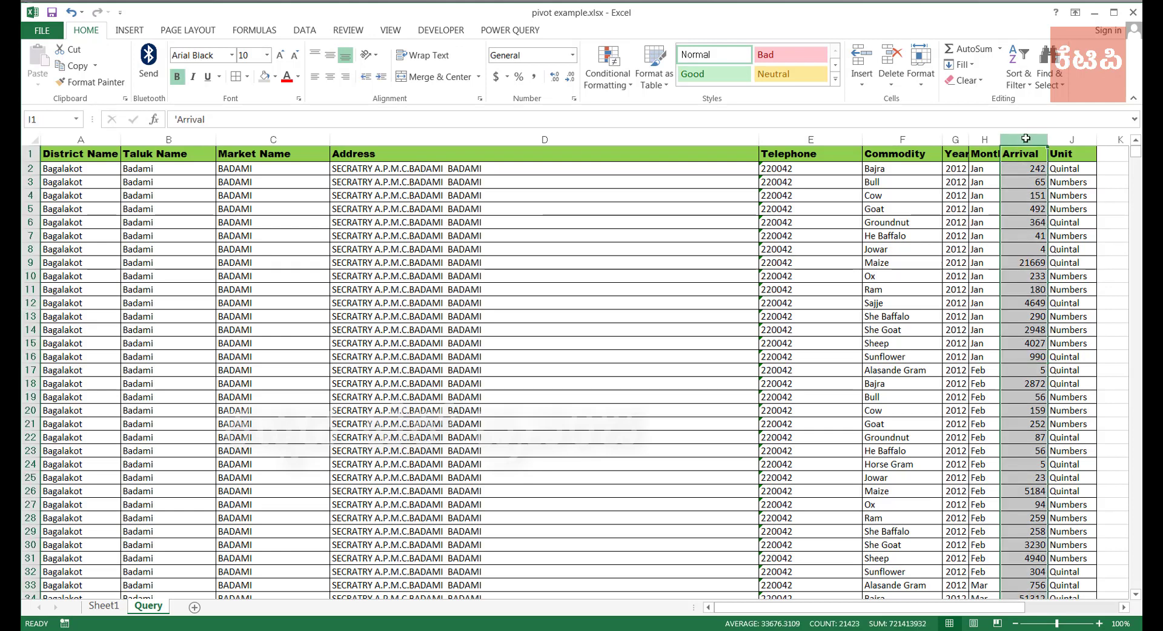
Start a Greater Than highlight rule on column I with threshold 100.
left_click(608, 75)
mouse_move(641, 117)
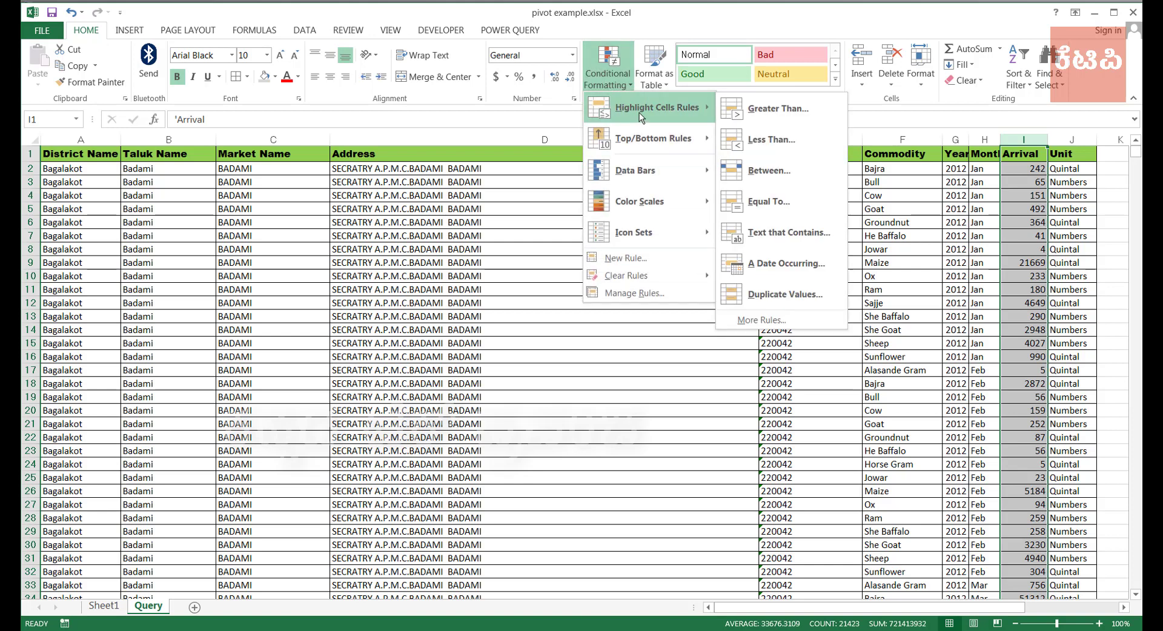
left_click(747, 113)
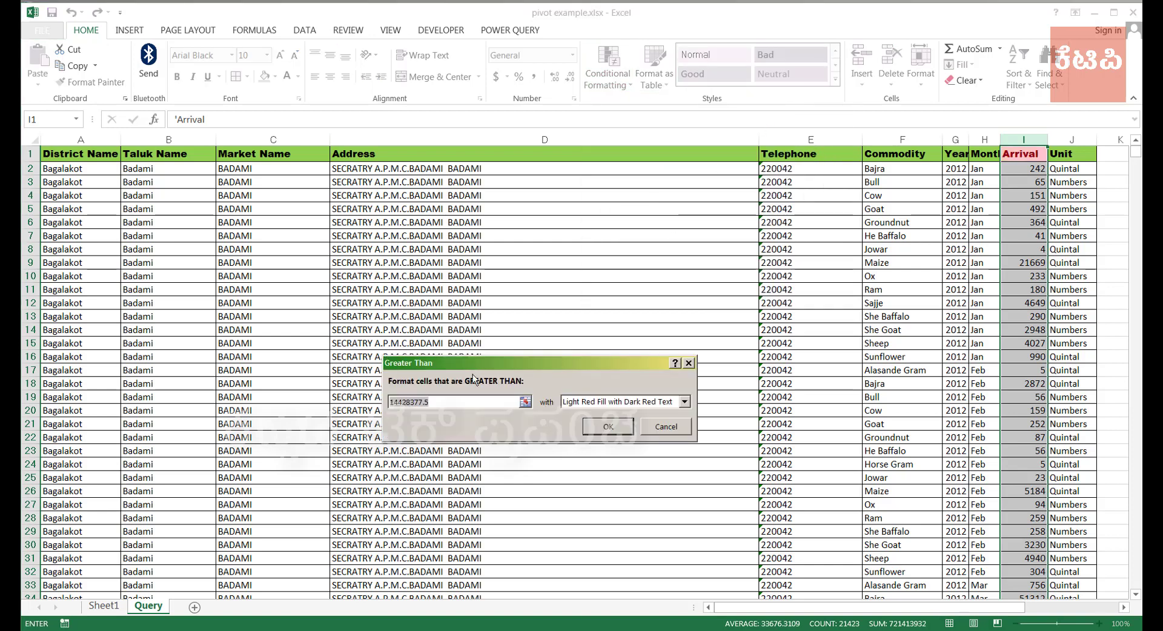
type("100")
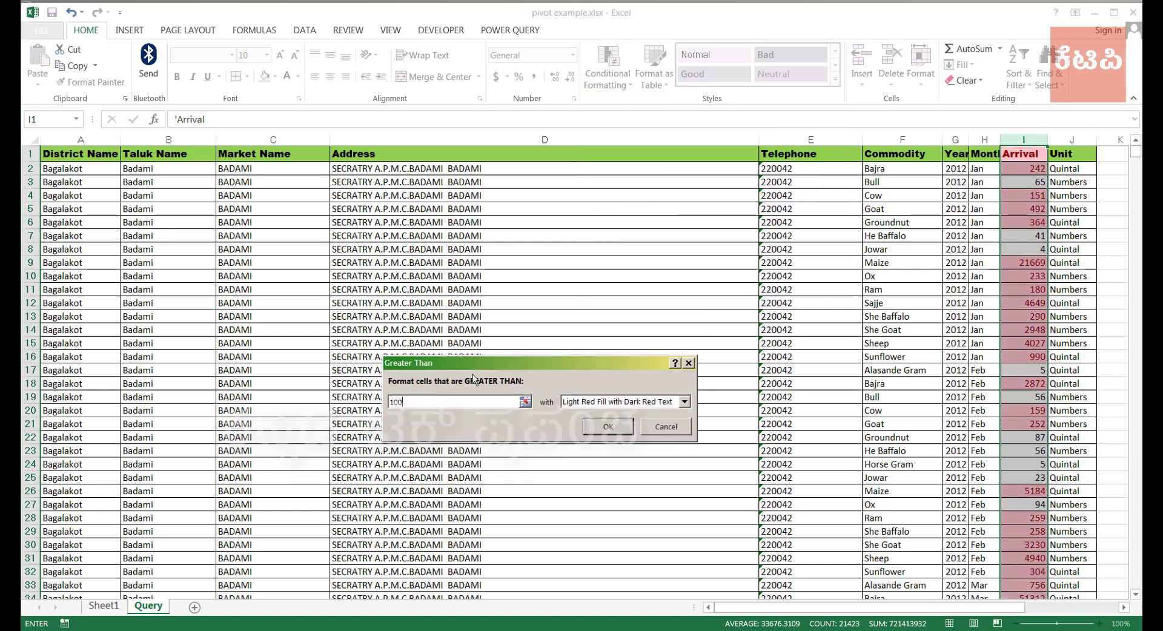
left_click(625, 402)
left_click(613, 422)
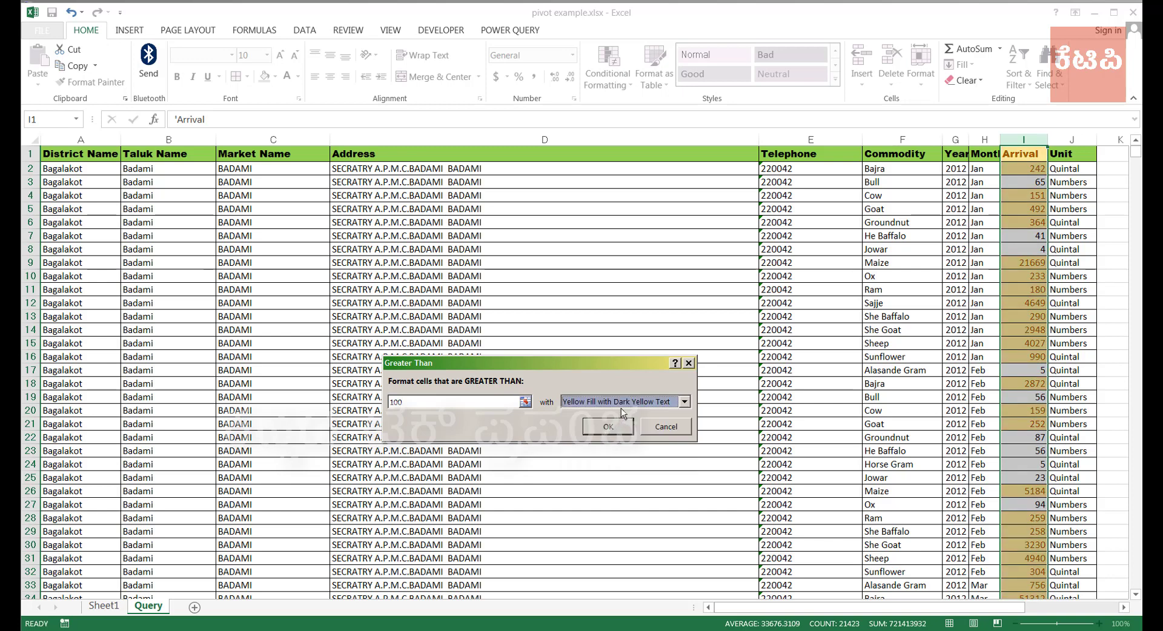
Give the rule Green Fill with Dark Green Text and apply it.
left_click(623, 404)
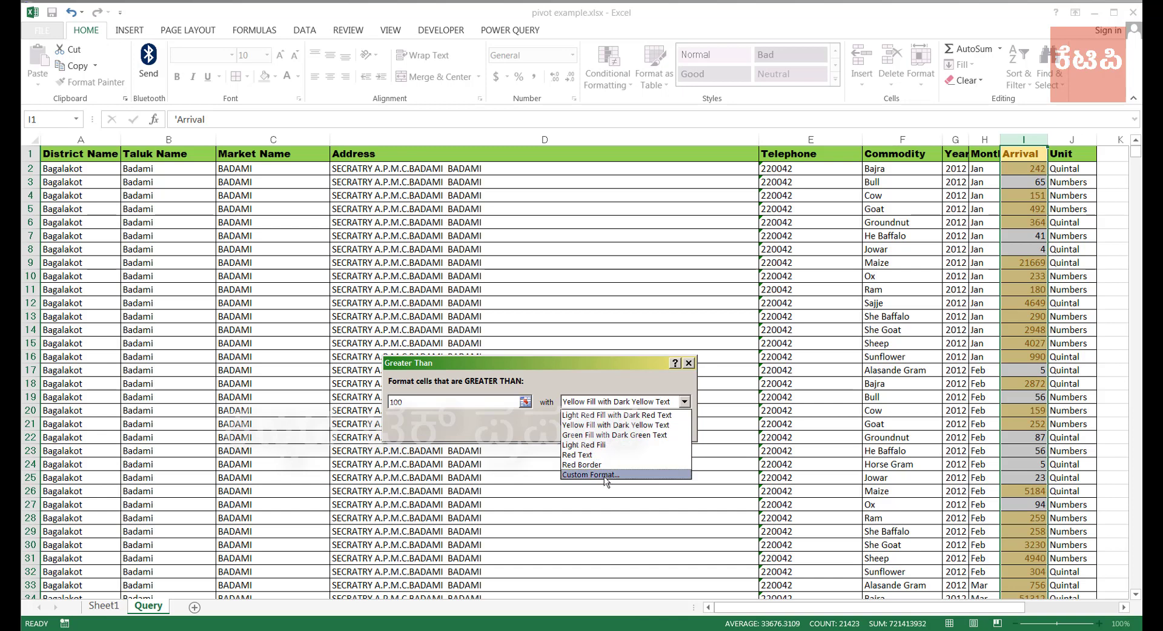
left_click(604, 476)
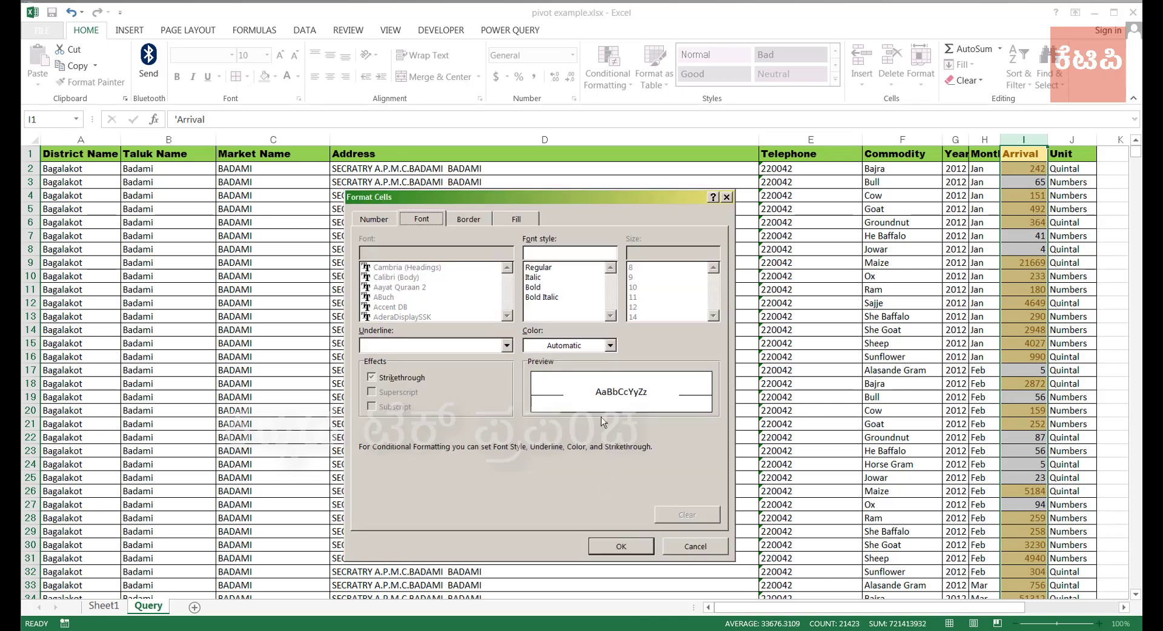
left_click(682, 549)
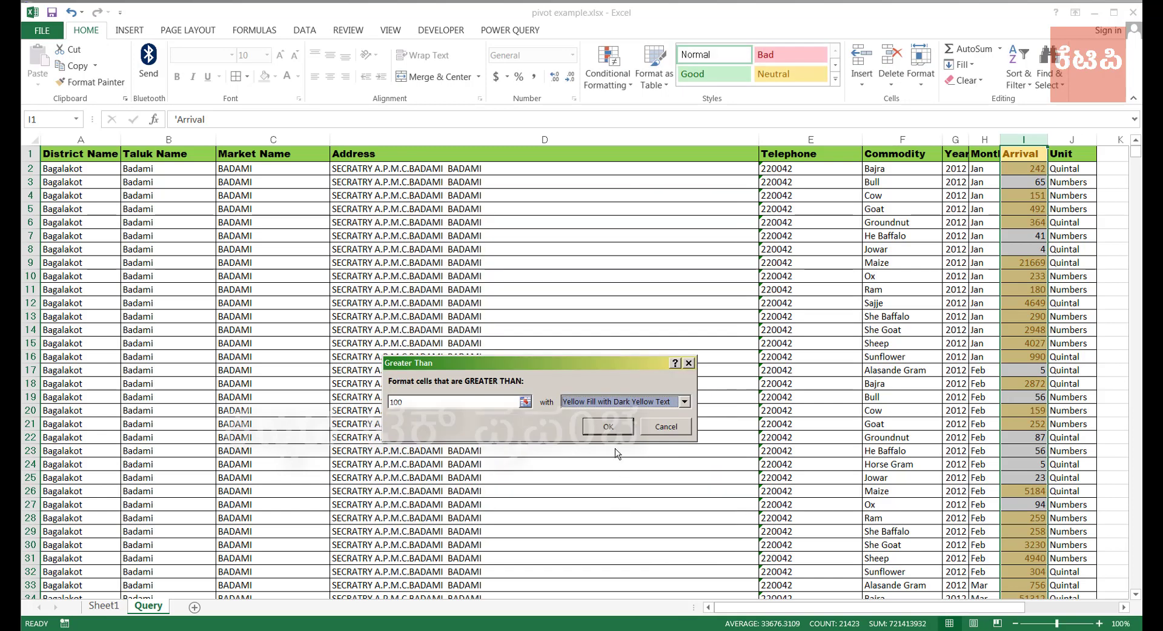
left_click(608, 405)
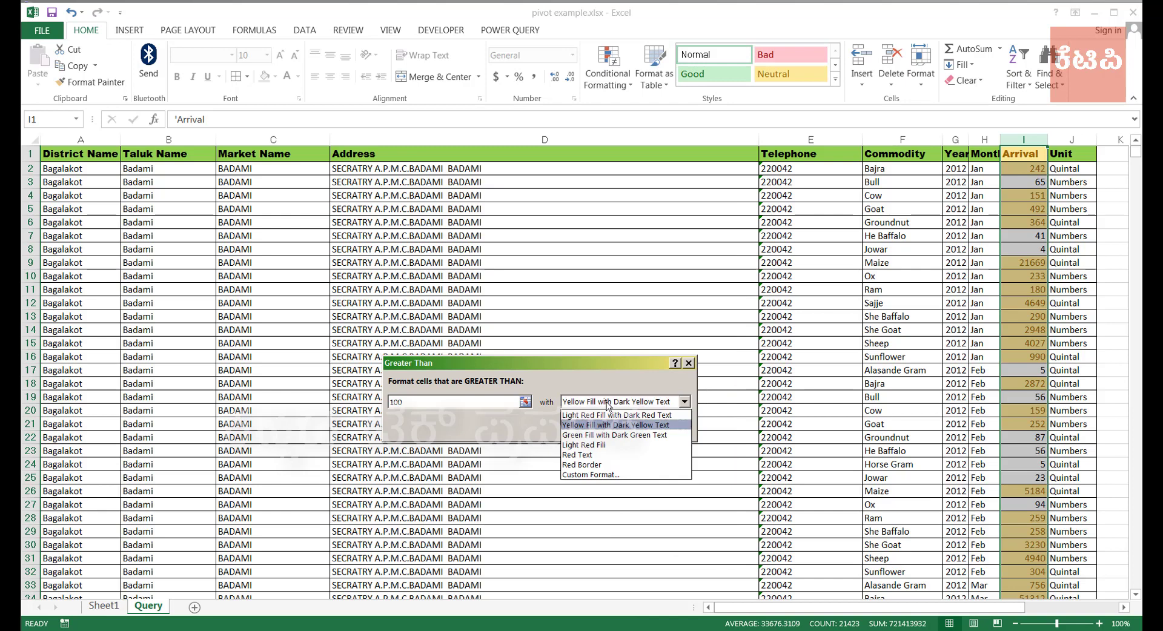
left_click(603, 435)
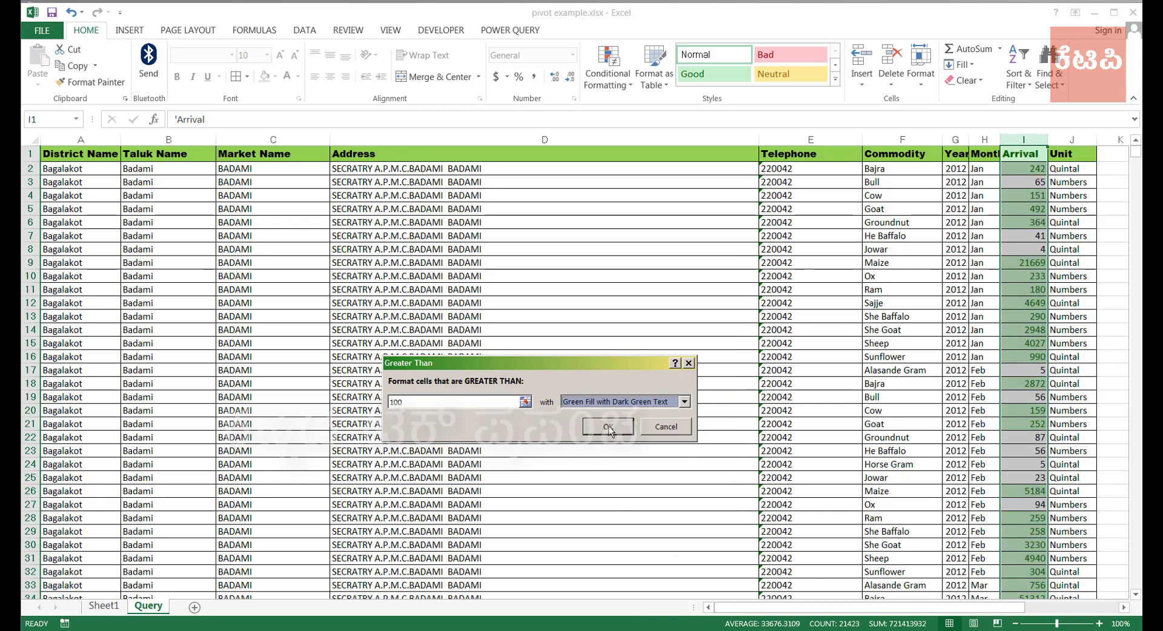
left_click(608, 427)
left_click(955, 303)
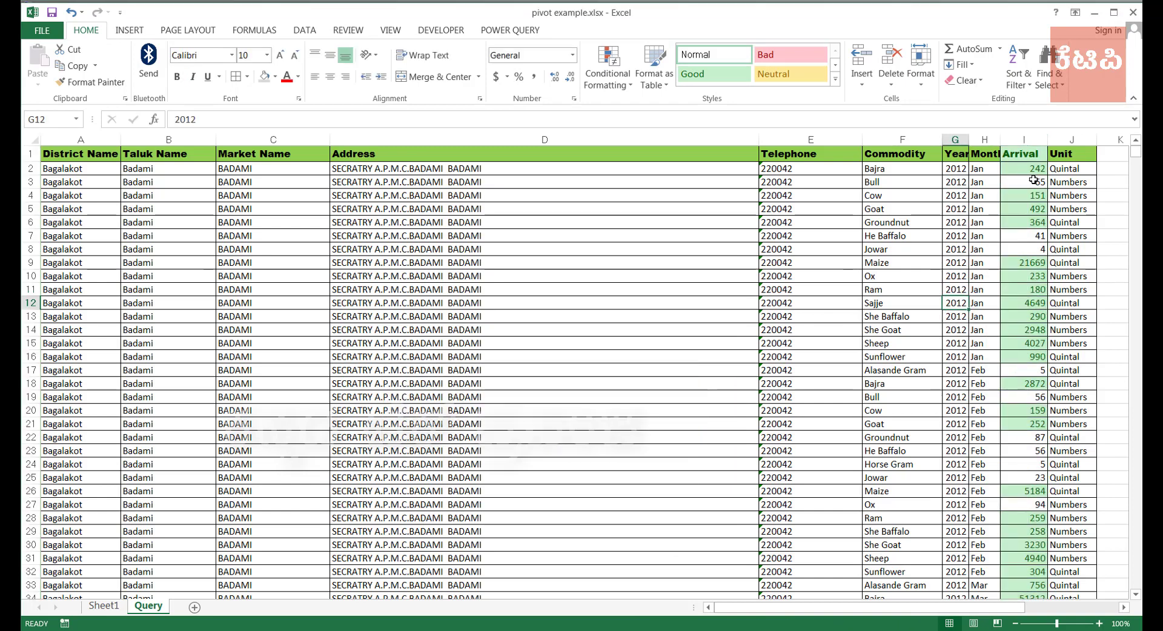
left_click(1034, 172)
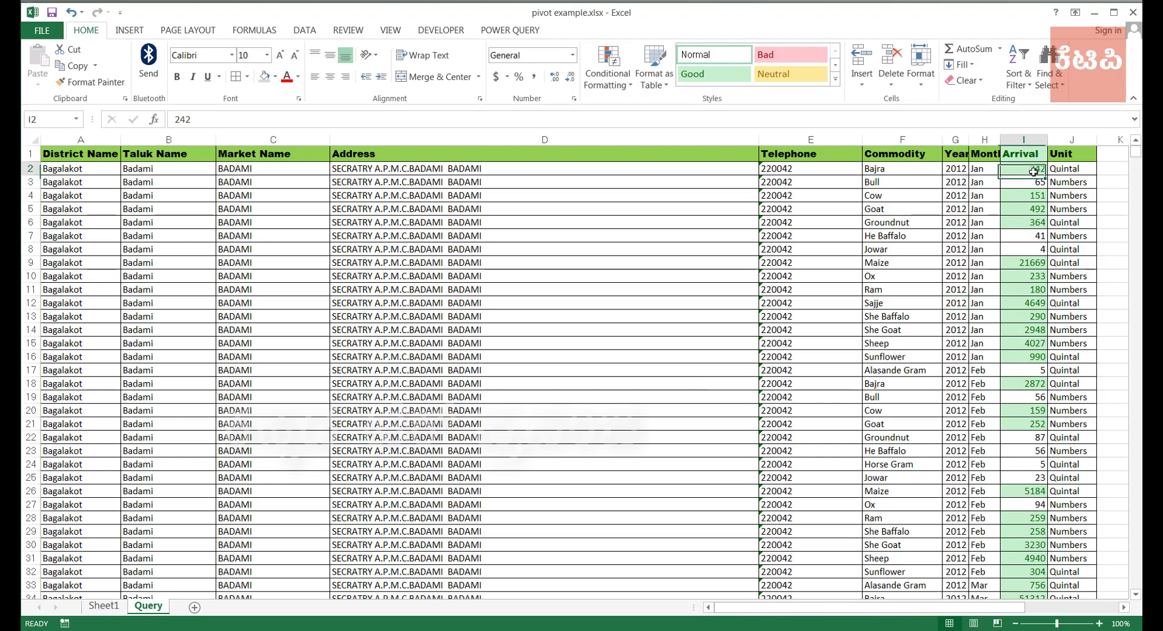
left_click(1019, 463)
Review the highlighted Arrival values, then undo the greater-than-100 green rule on column I.
scroll(1019, 463, "down", 9)
scroll(1019, 463, "down", 6)
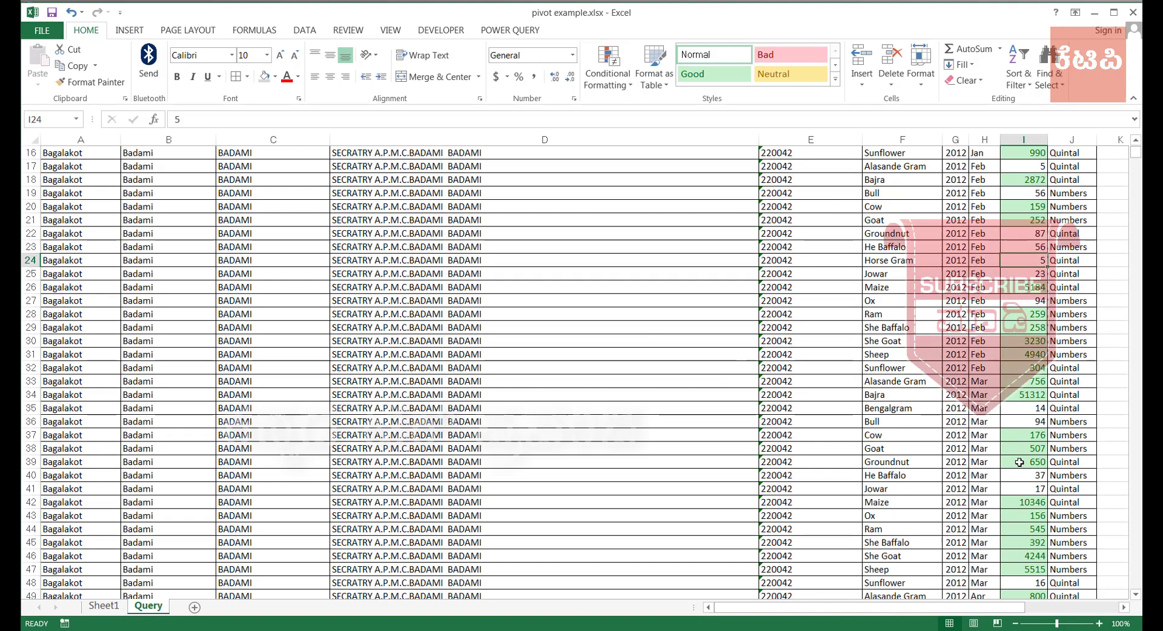
scroll(1019, 463, "up", 15)
scroll(1019, 463, "down", 5)
scroll(1019, 462, "down", 9)
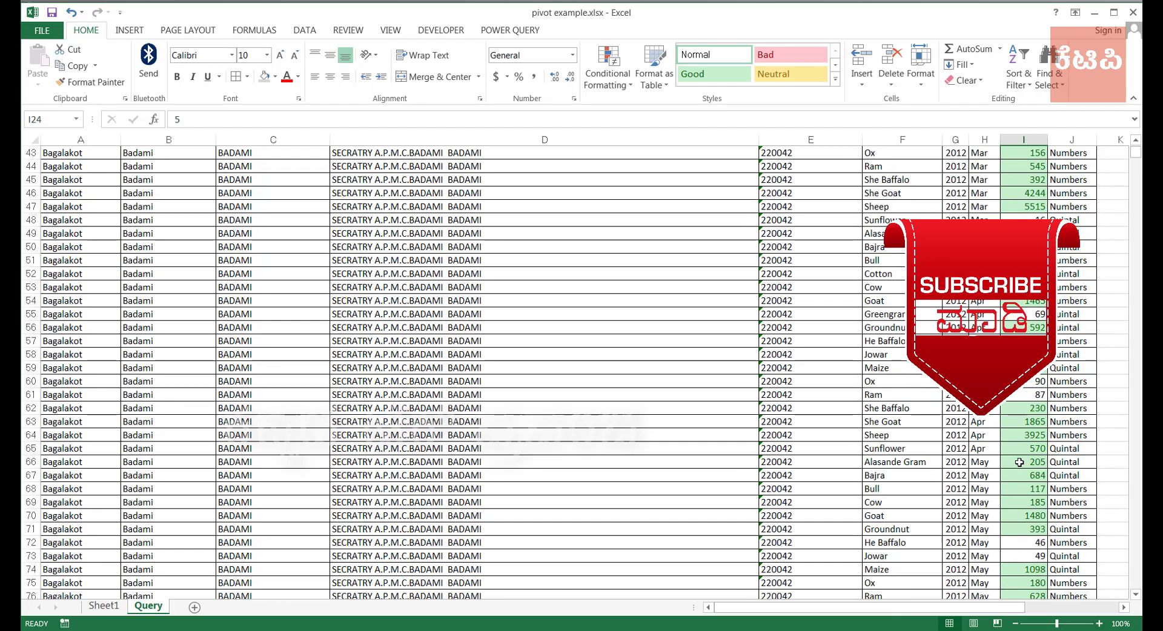
scroll(1019, 462, "down", 4)
scroll(1019, 463, "up", 7)
scroll(1019, 463, "up", 6)
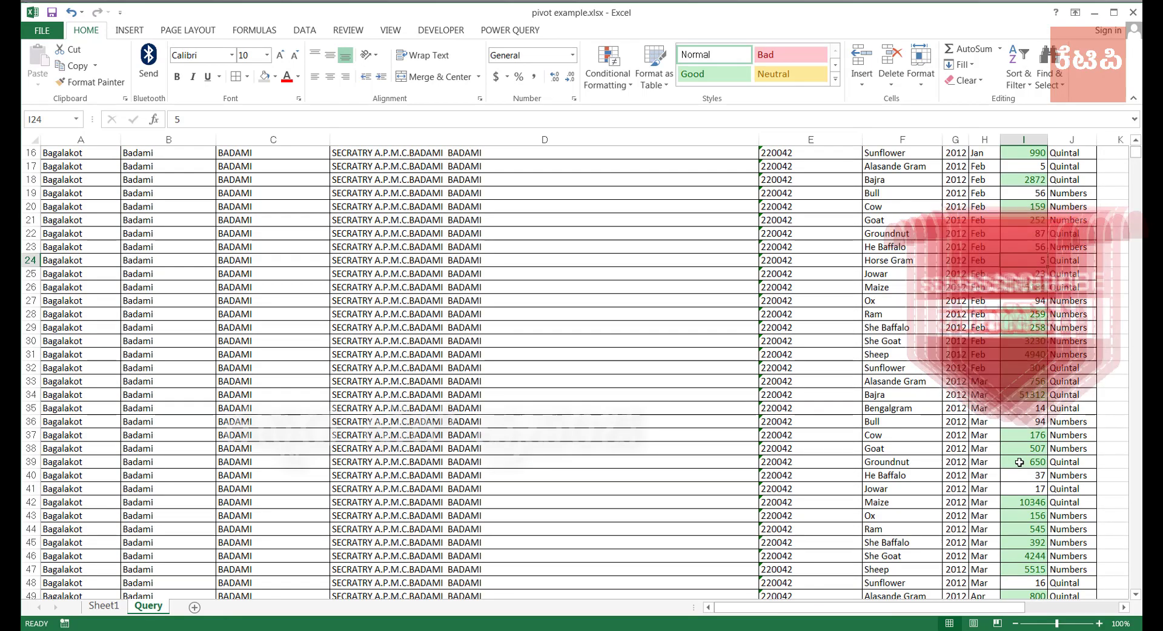
key("ctrl+Up")
key("ctrl+space")
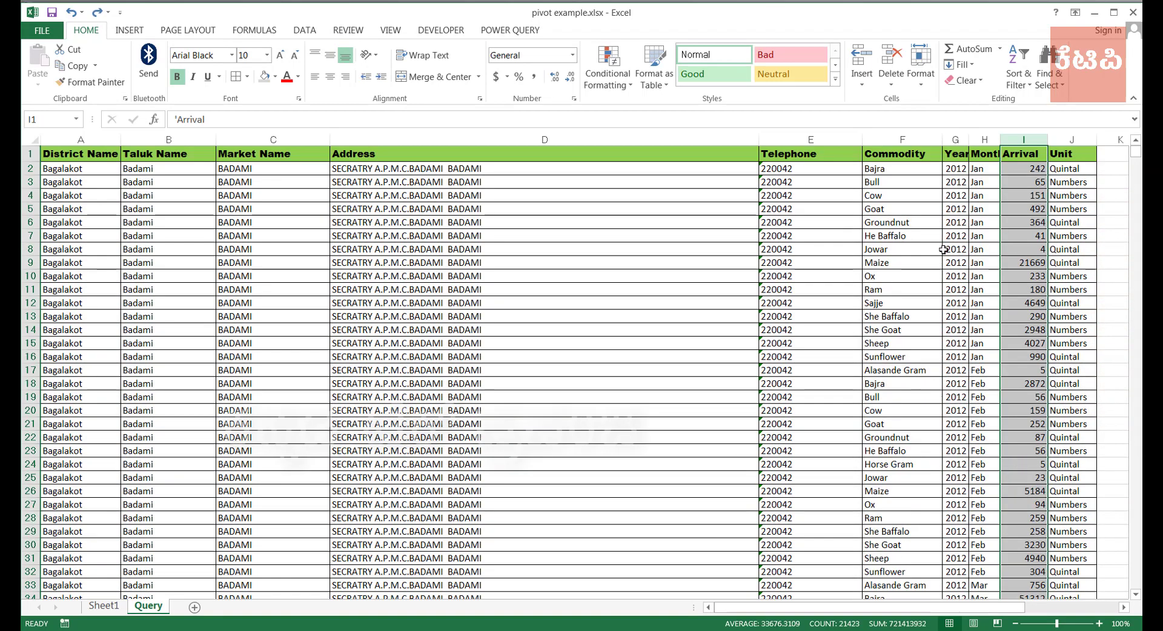
left_click(811, 307)
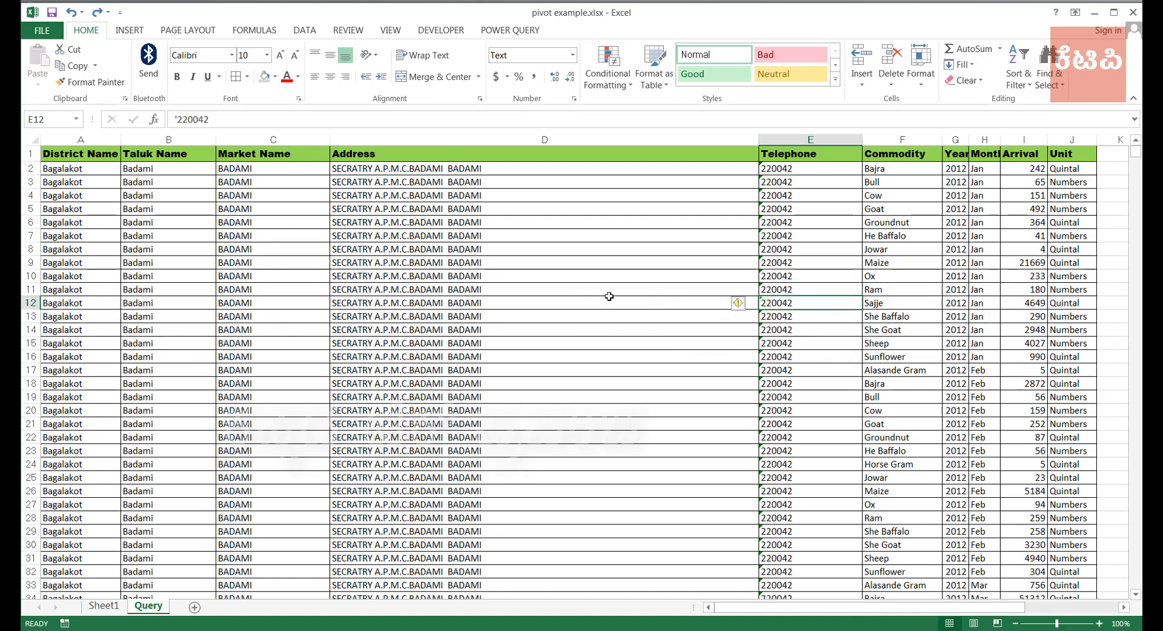
left_click(609, 297)
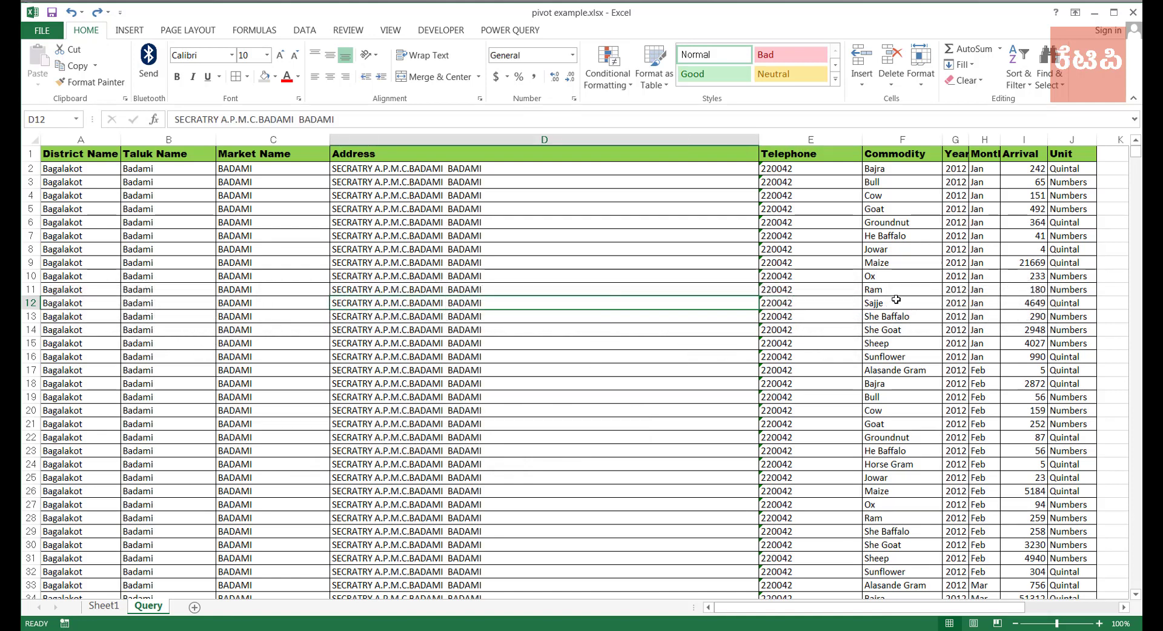